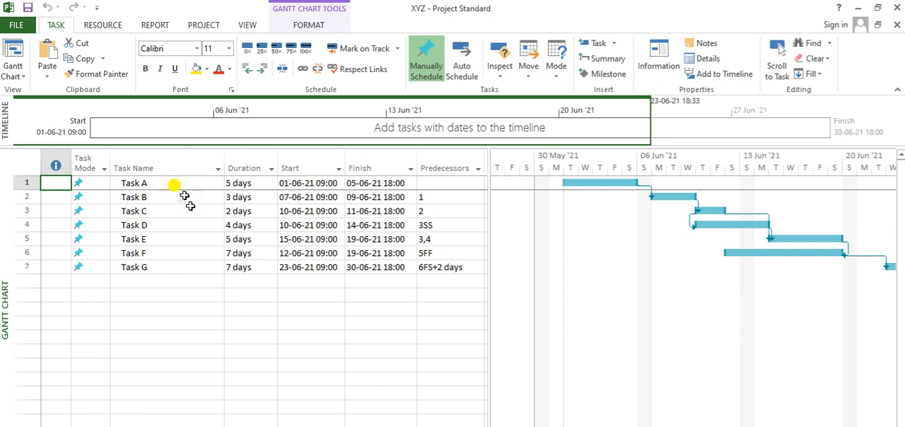
Examine the start dates and predecessor links of Tasks A to G in the task table and Gantt chart.
{"action": "key", "text": "Right"}
{"action": "key", "text": "Right"}
{"action": "key", "text": "Right"}
{"action": "key", "text": "Right"}
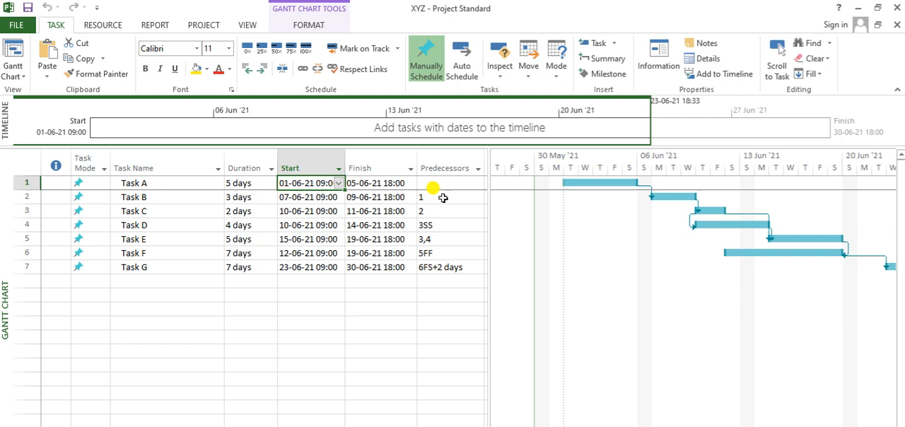
{"action": "key", "text": "Down"}
{"action": "key", "text": "Down"}
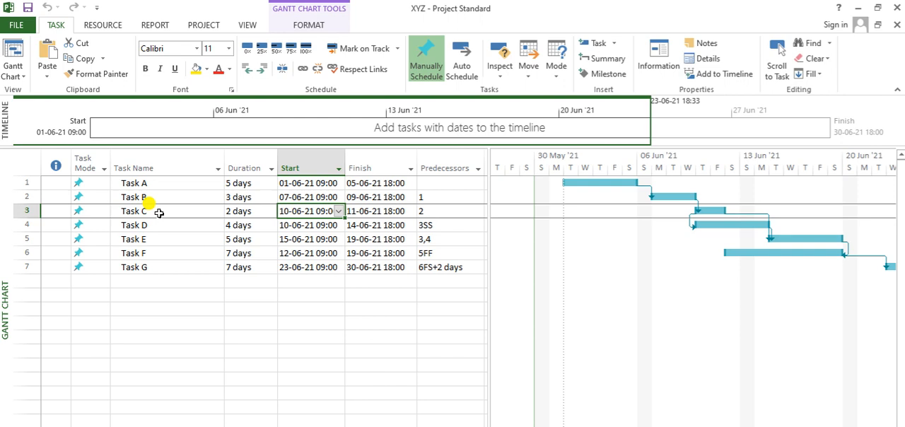
{"action": "left_click", "coordinate": [444, 225]}
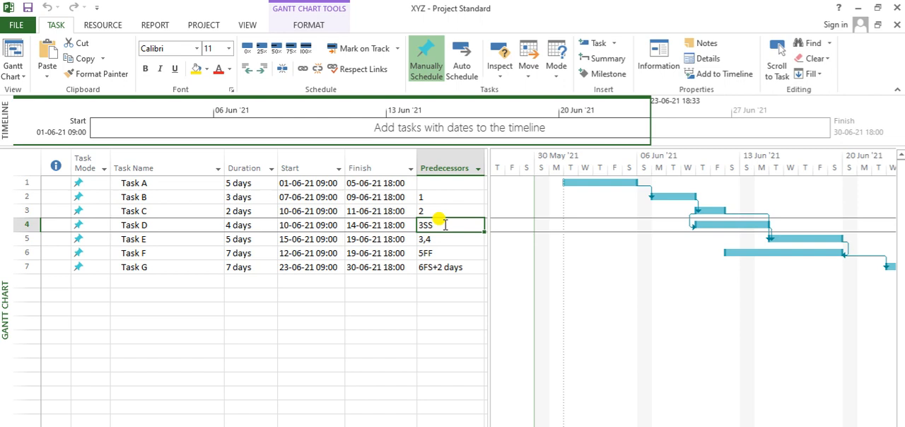
{"action": "left_click", "coordinate": [150, 238]}
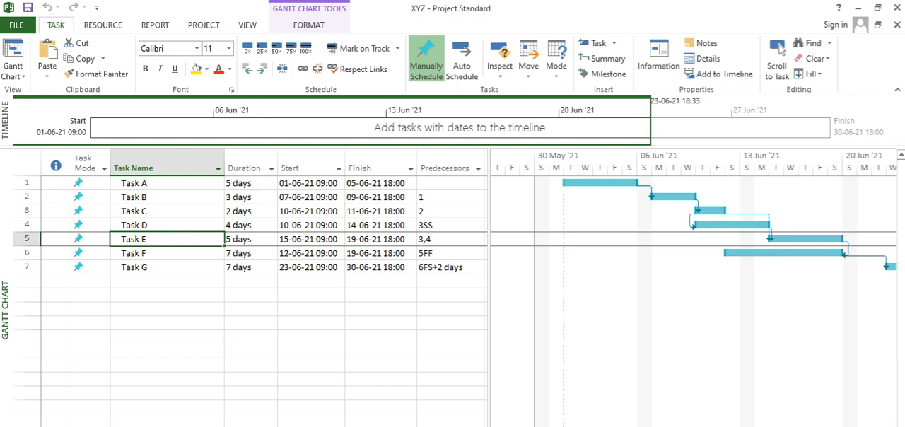
{"action": "left_click", "coordinate": [887, 426]}
{"action": "left_click", "coordinate": [887, 426]}
{"action": "left_click", "coordinate": [887, 426]}
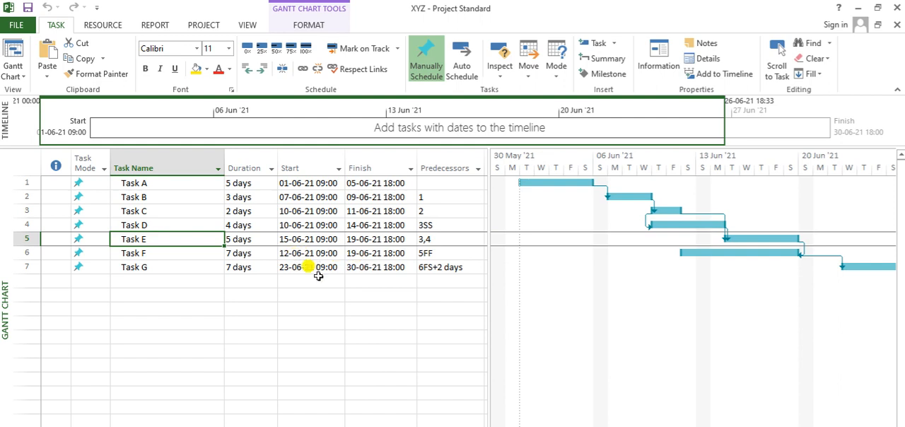
{"action": "left_click", "coordinate": [389, 293]}
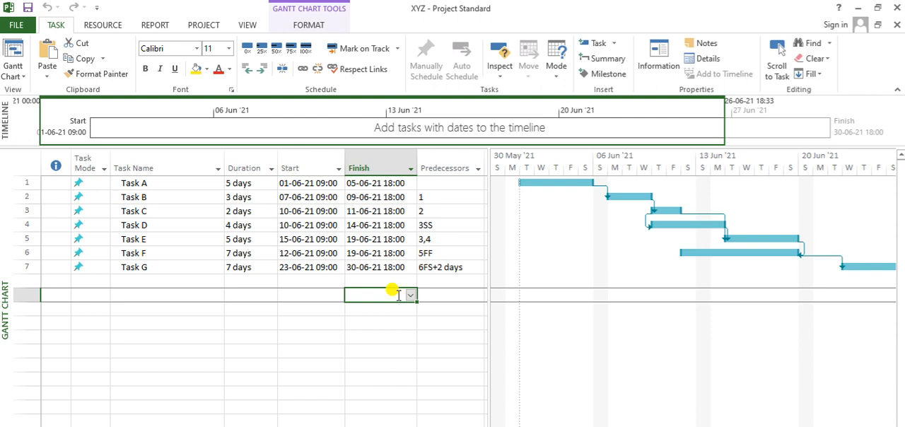
Insert a milestone above Task A and name it "Start of Architectural work".
{"action": "left_click", "coordinate": [149, 184]}
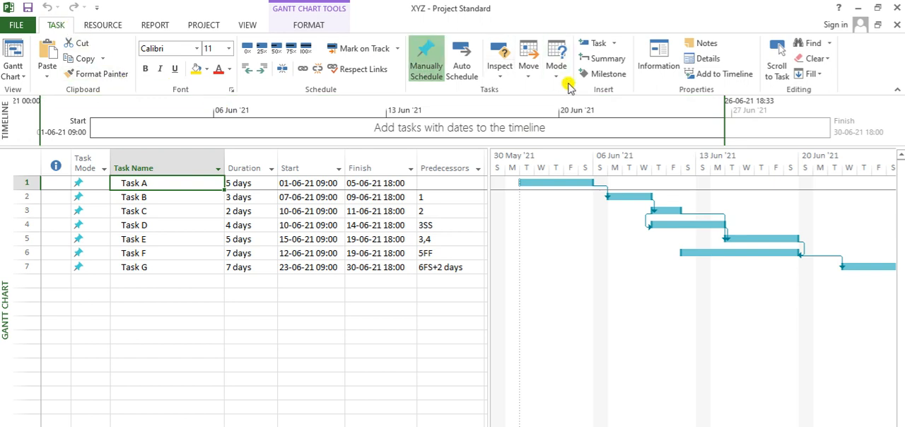
{"action": "left_click", "coordinate": [608, 75]}
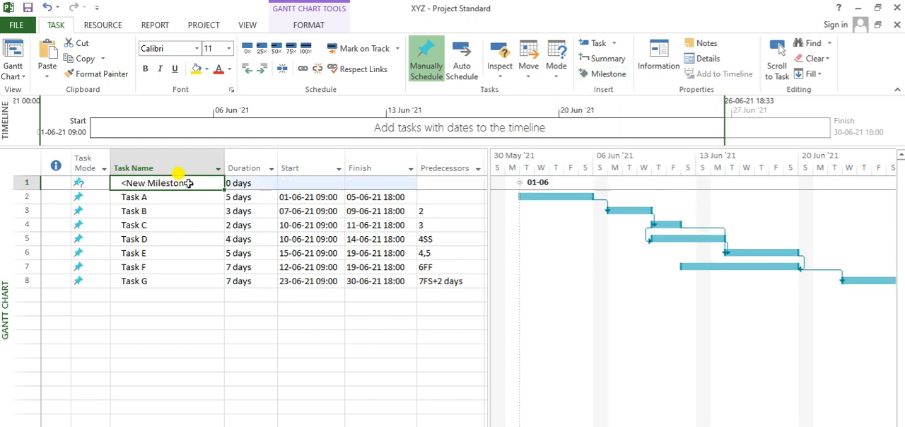
{"action": "type", "text": "Start"}
{"action": "key", "text": "BackSpace"}
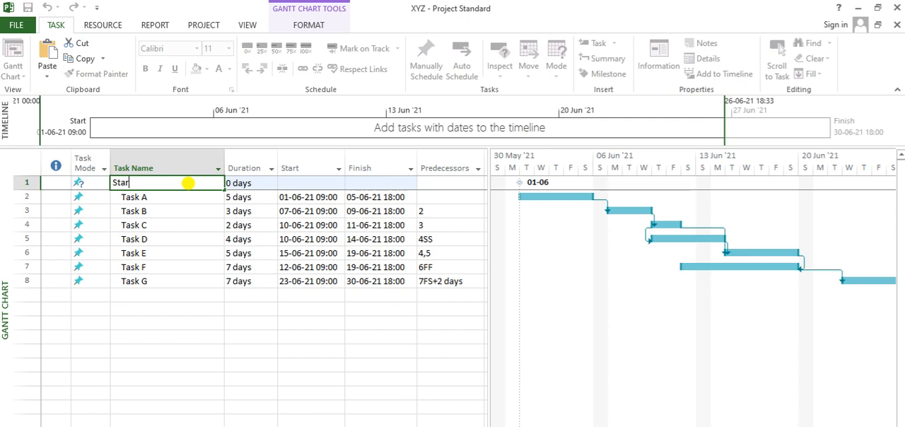
{"action": "type", "text": "t of Architectural work"}
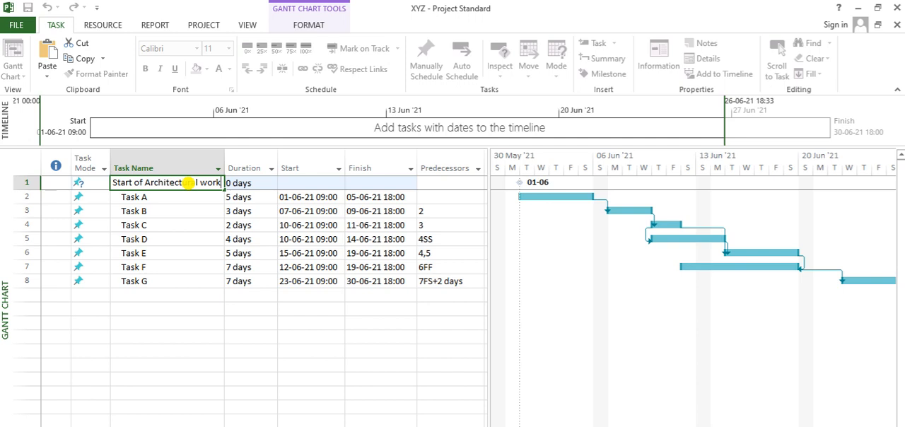
{"action": "key", "text": "Return"}
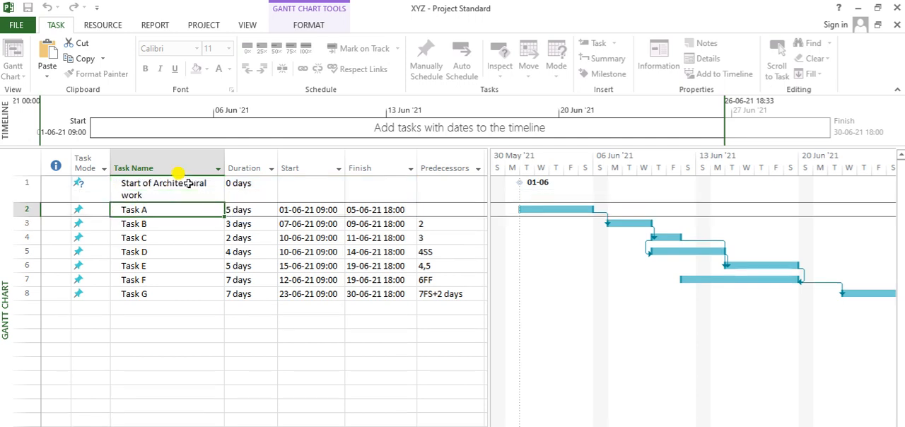
Set the predecessor of the Start of Architectural work milestone to 2.
{"action": "left_click", "coordinate": [254, 192]}
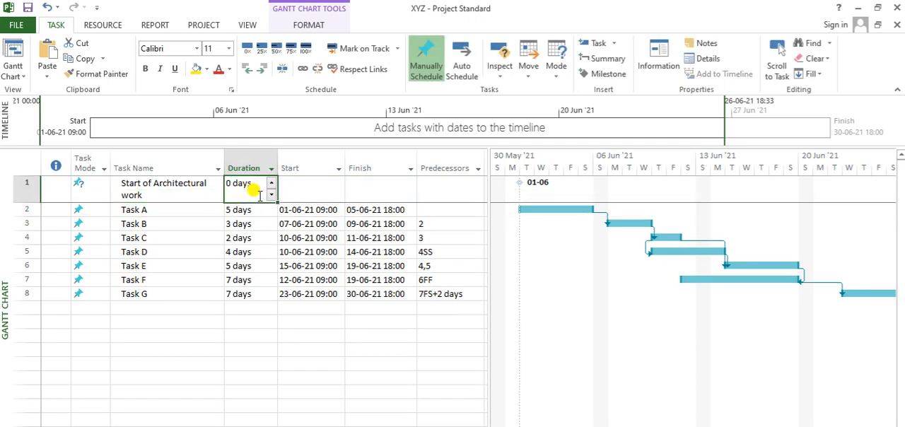
{"action": "left_click", "coordinate": [322, 196]}
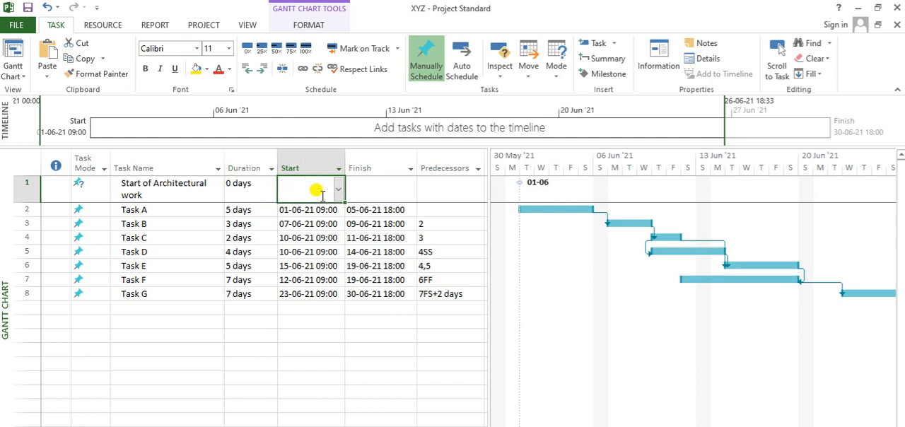
{"action": "left_click", "coordinate": [467, 183]}
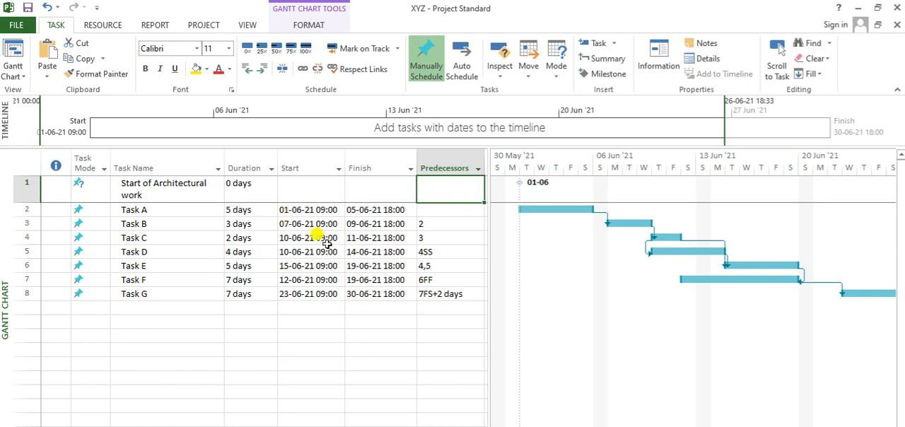
{"action": "type", "text": "2"}
{"action": "key", "text": "Return"}
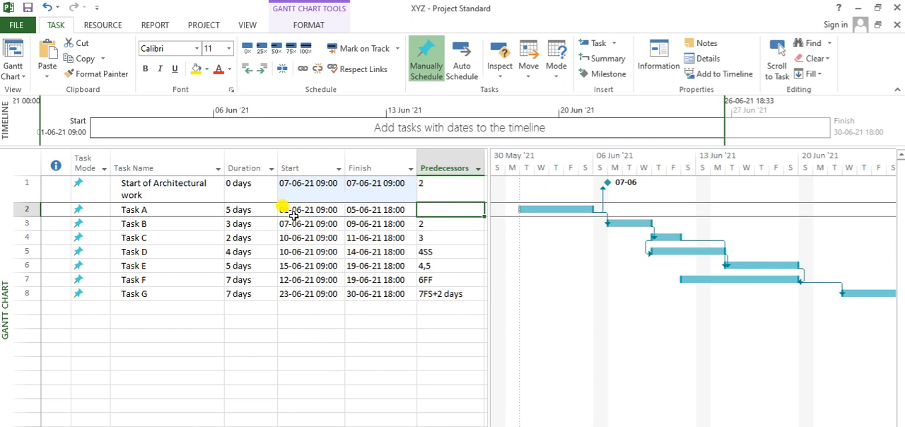
Give the Start of Architectural work milestone a start-to-start link to Task A with predecessor 2SS.
{"action": "double_click", "coordinate": [439, 185]}
{"action": "left_click", "coordinate": [570, 352]}
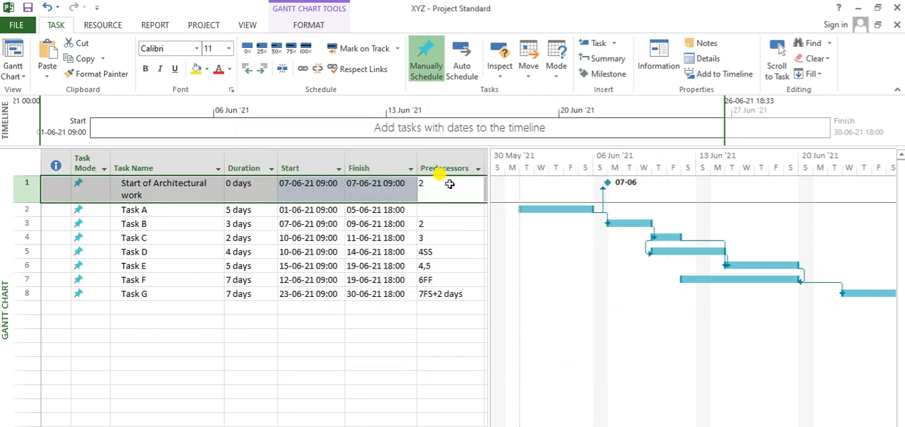
{"action": "left_click", "coordinate": [450, 185]}
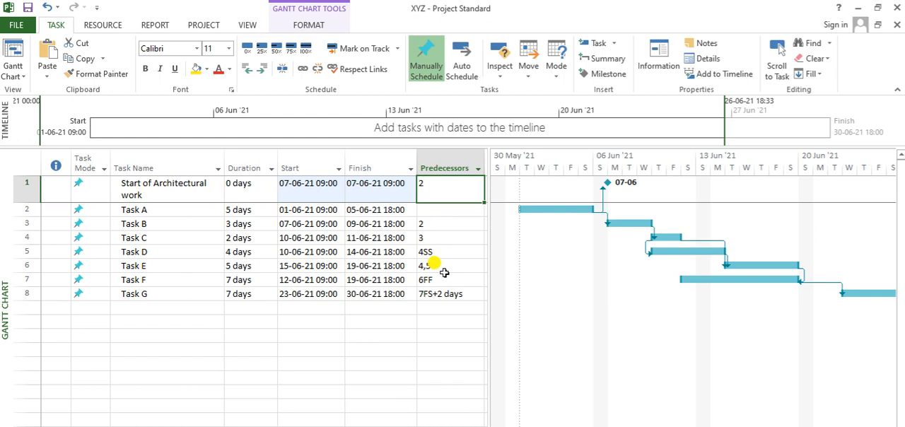
{"action": "type", "text": "2SS"}
{"action": "key", "text": "Return"}
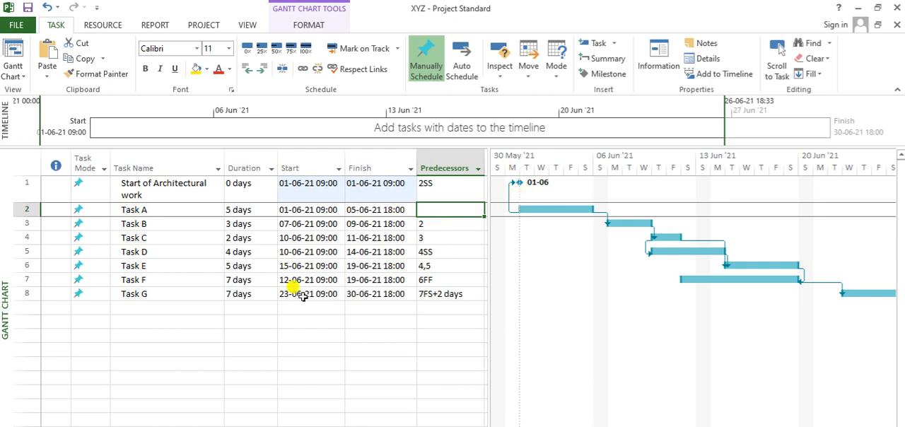
Insert a milestone below Task G named "Finish of Architectural work" and widen the Task Name column slightly.
{"action": "left_click", "coordinate": [130, 307]}
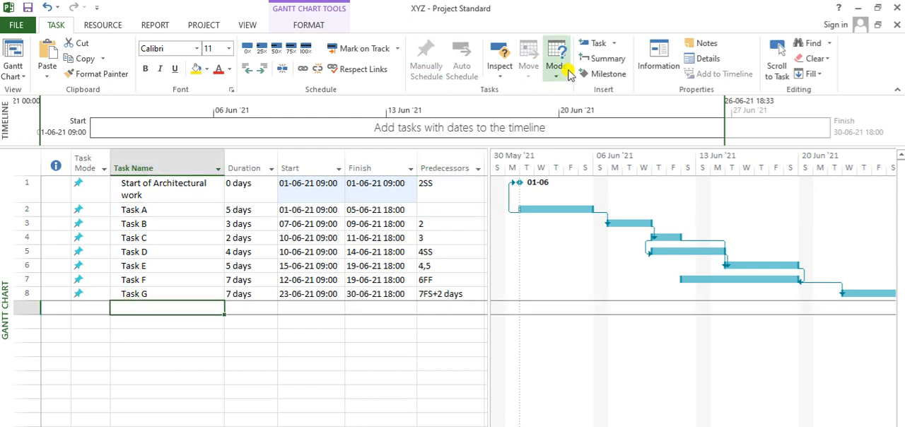
{"action": "left_click", "coordinate": [609, 74]}
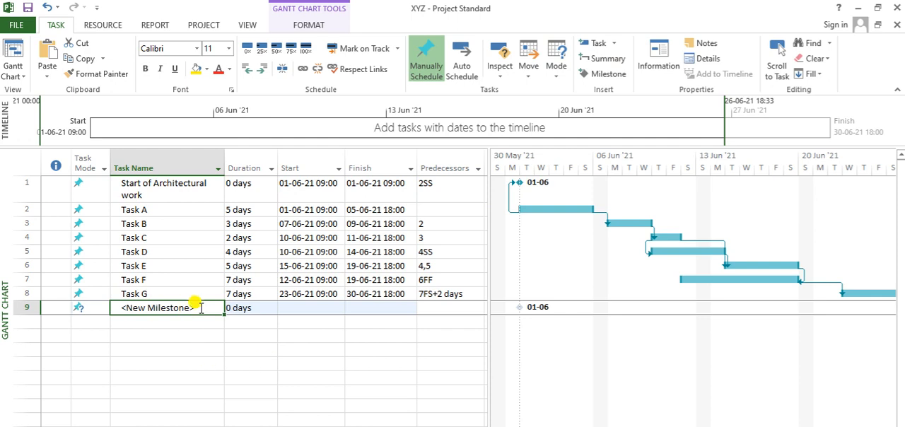
{"action": "type", "text": "Finish of Archi"}
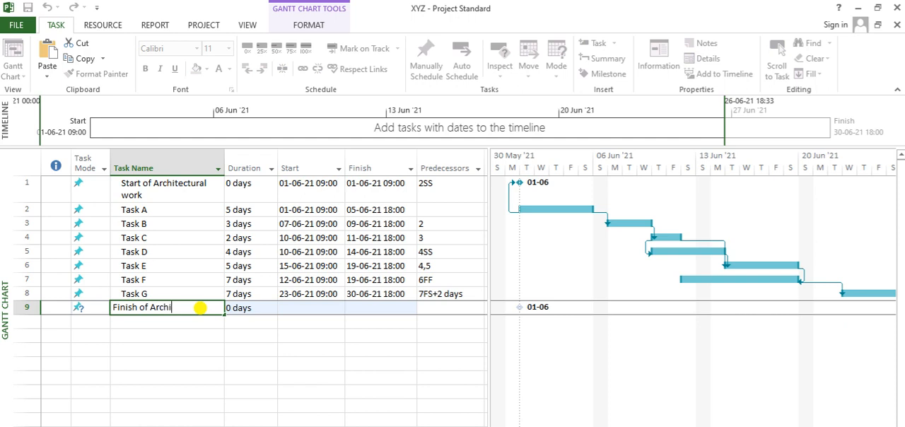
{"action": "type", "text": "tectural work"}
{"action": "key", "text": "Return"}
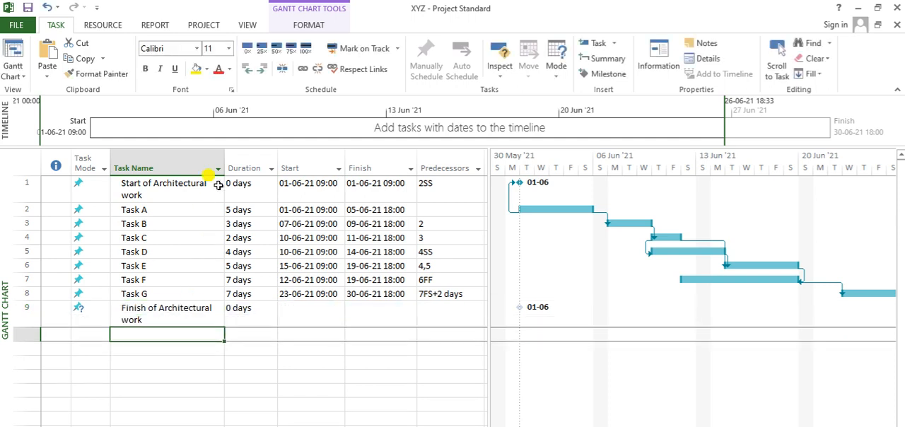
{"action": "left_click_drag", "start_coordinate": [225, 154], "coordinate": [237, 154]}
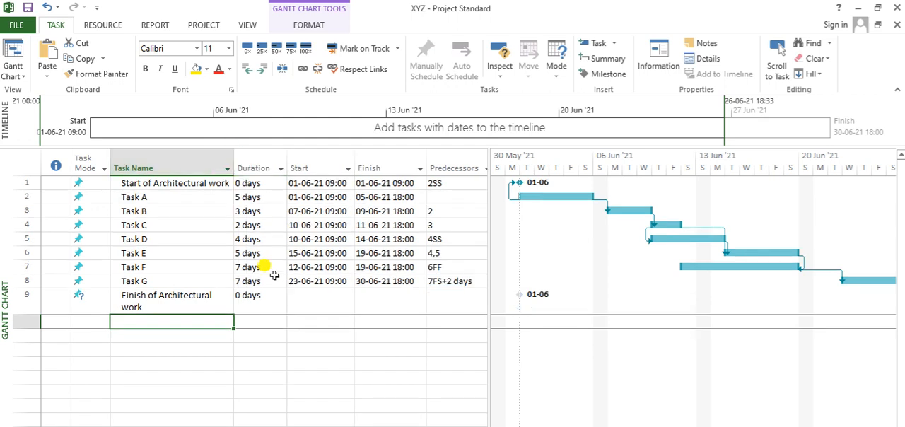
Set the predecessor of the Finish of Architectural work milestone to 8.
{"action": "left_click", "coordinate": [269, 303]}
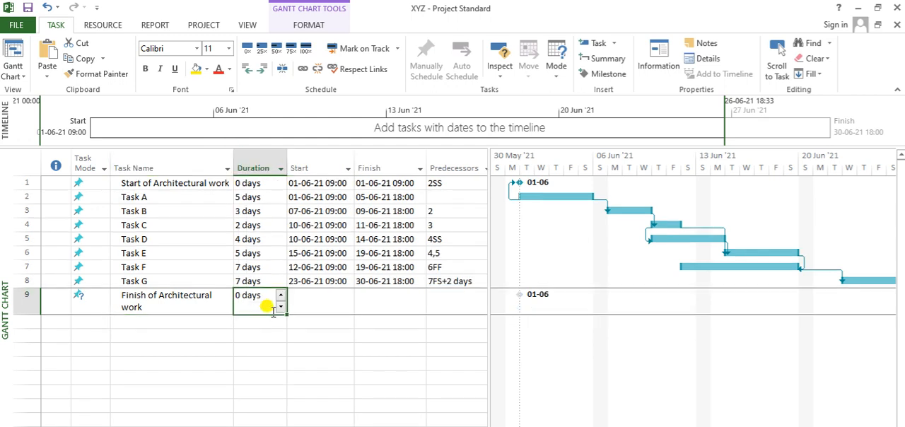
{"action": "key", "text": "Tab"}
{"action": "key", "text": "Tab"}
{"action": "key", "text": "Tab"}
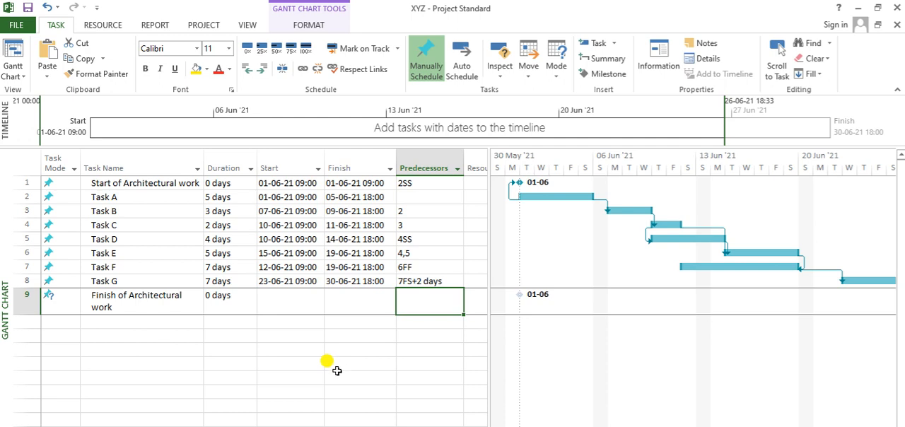
{"action": "type", "text": "8"}
{"action": "key", "text": "Return"}
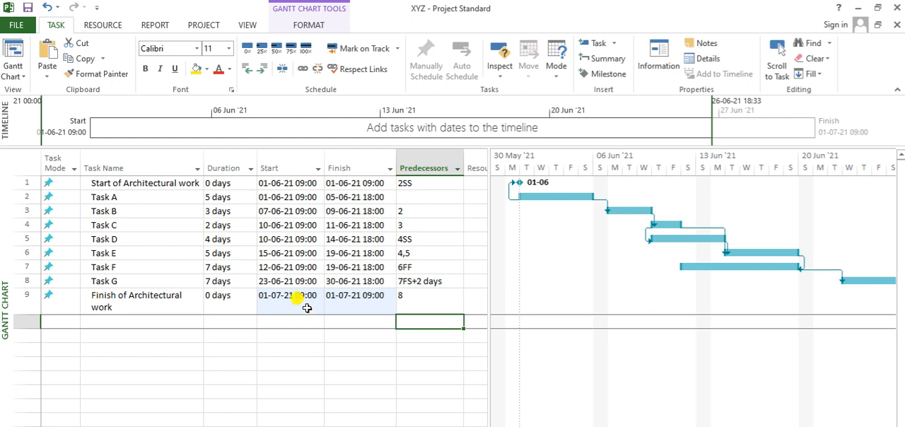
Give the Finish of Architectural work milestone a finish-to-finish link to Task G with predecessor 8FF.
{"action": "left_click", "coordinate": [423, 296]}
{"action": "type", "text": "FF8F"}
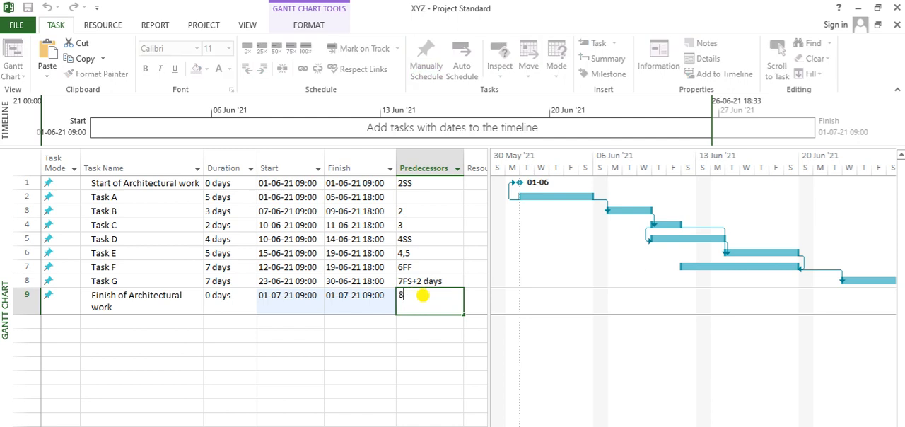
{"action": "type", "text": "F"}
{"action": "key", "text": "Return"}
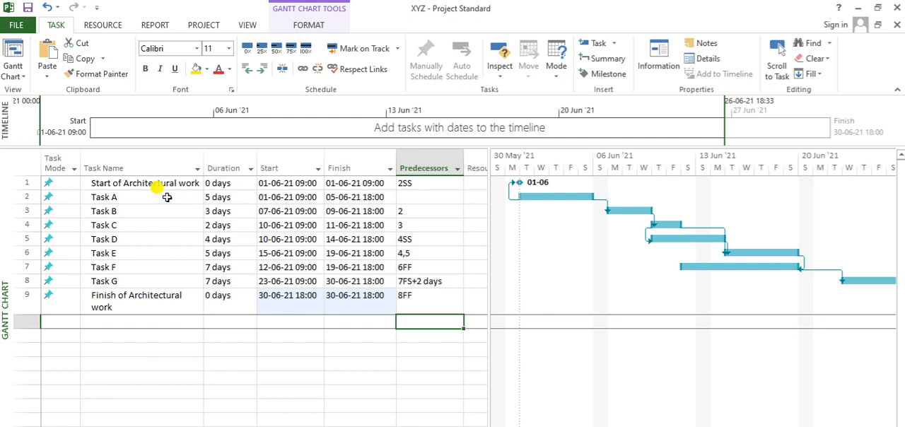
Bring the Finish of Architectural work milestone into view in the Gantt chart.
{"action": "left_click_drag", "start_coordinate": [167, 198], "coordinate": [157, 283]}
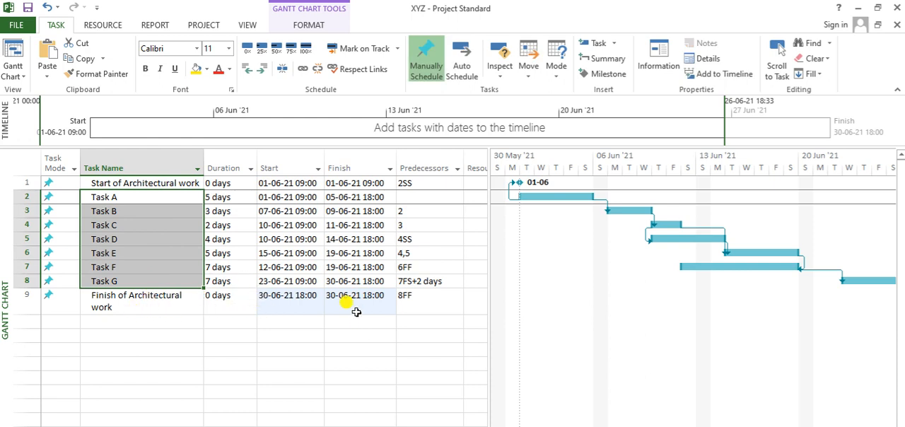
{"action": "left_click", "coordinate": [444, 302]}
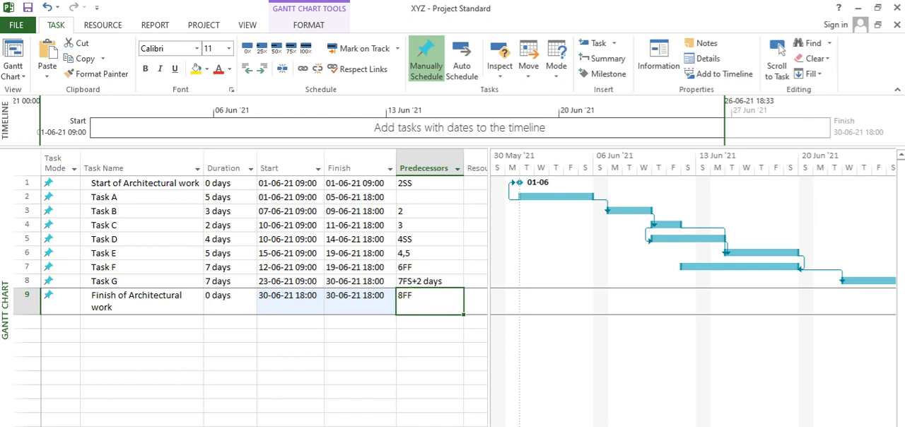
{"action": "left_click", "coordinate": [781, 48]}
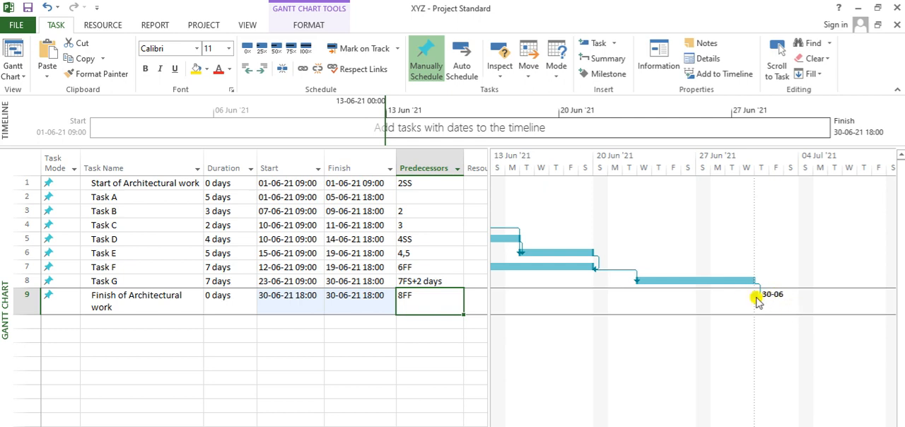
Add two tasks named "Start of work" and "Excavation" directly below the Finish of Architectural work milestone.
{"action": "left_click", "coordinate": [176, 337]}
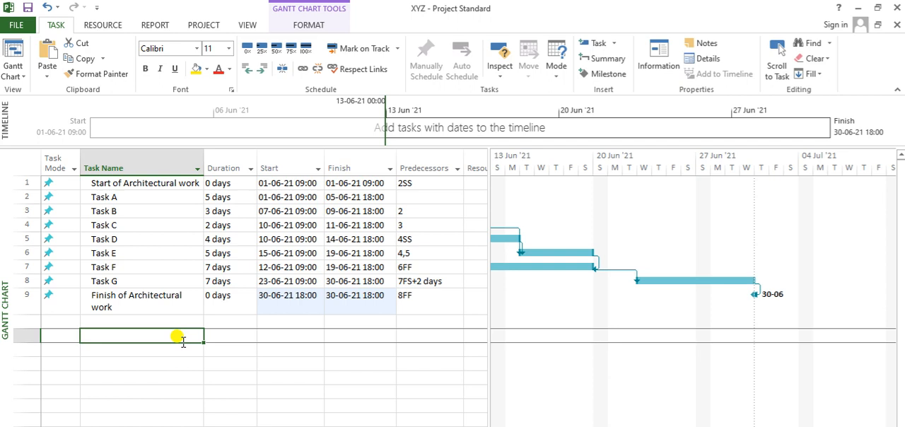
{"action": "key", "text": "Delete"}
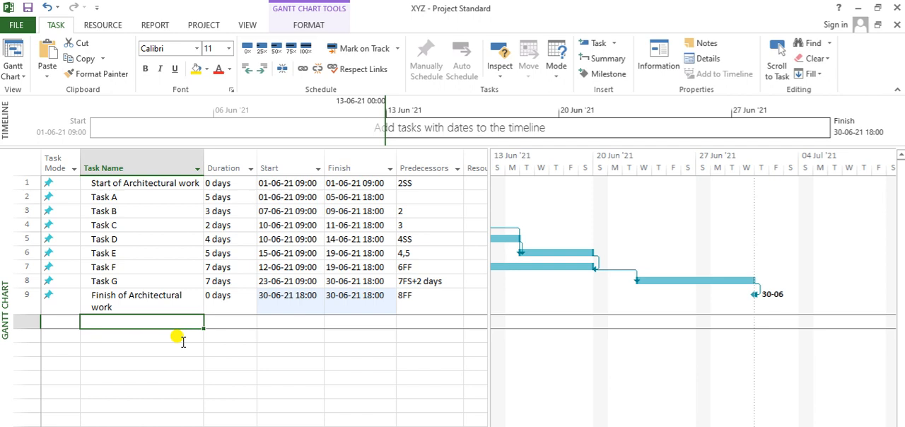
{"action": "type", "text": "Start of work"}
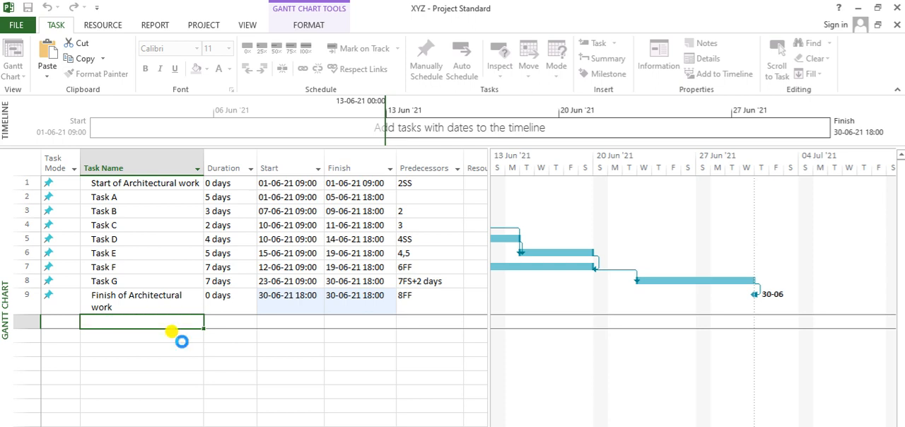
{"action": "key", "text": "Return"}
{"action": "type", "text": "Excavation"}
{"action": "key", "text": "Return"}
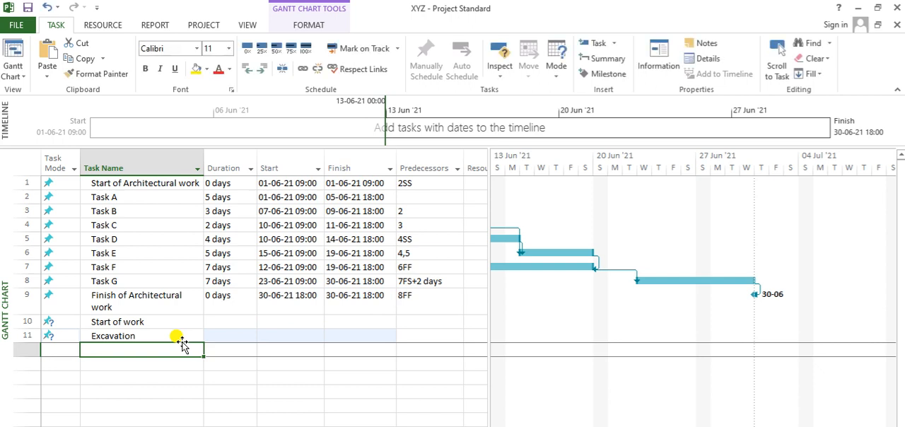
Add three tasks named "Foundation", "Plinth" and "Column" in the rows directly below Excavation.
{"action": "type", "text": "Foundation"}
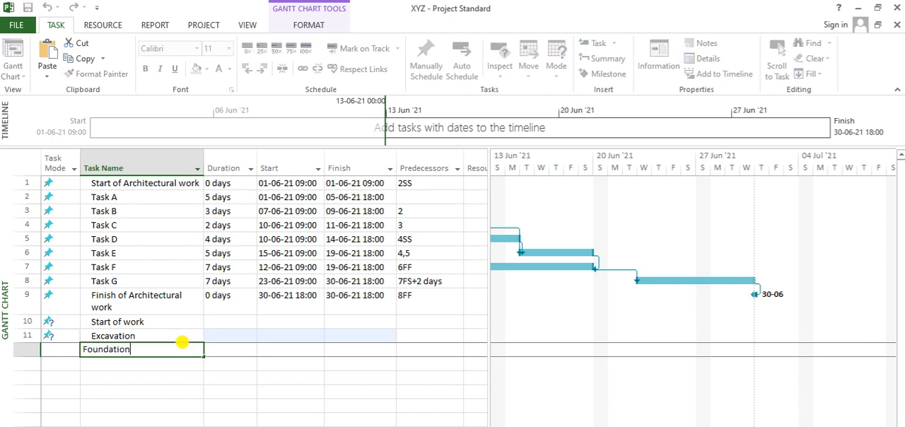
{"action": "key", "text": "Return"}
{"action": "type", "text": "Plinth"}
{"action": "key", "text": "Return"}
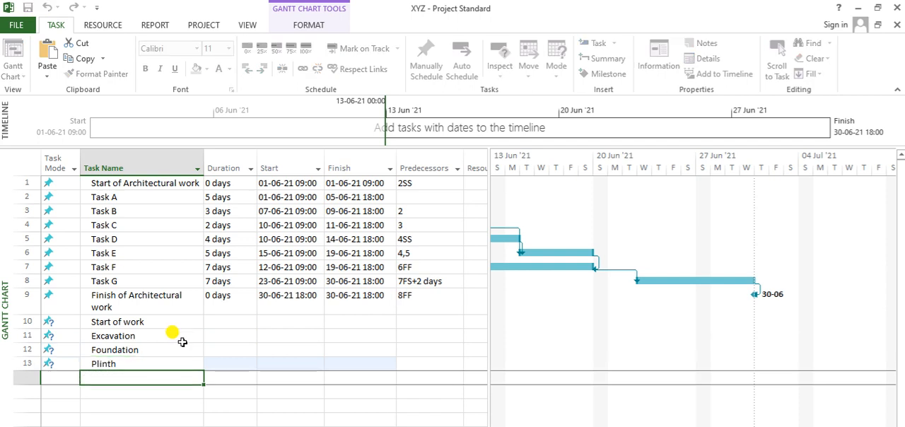
{"action": "type", "text": "Wa"}
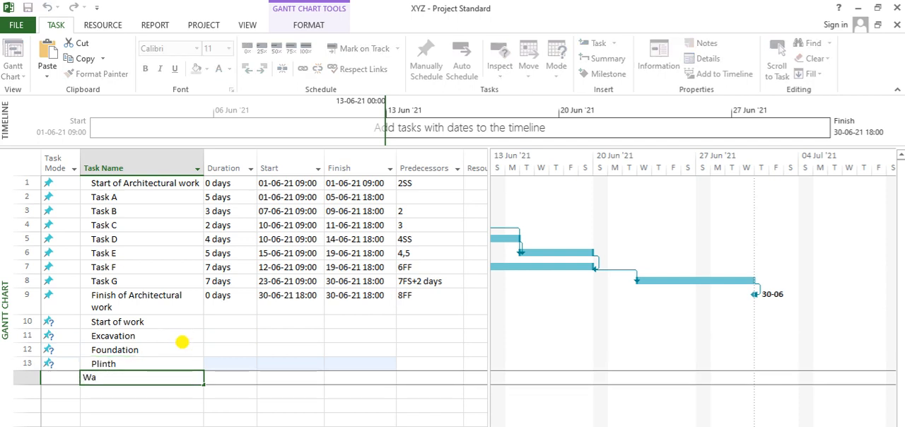
{"action": "key", "text": "BackSpace"}
{"action": "key", "text": "BackSpace"}
{"action": "type", "text": "Column"}
{"action": "key", "text": "Return"}
Add three tasks named "Wall", "Slab" and "Finish of work" in the rows directly below Column.
{"action": "type", "text": "Wa"}
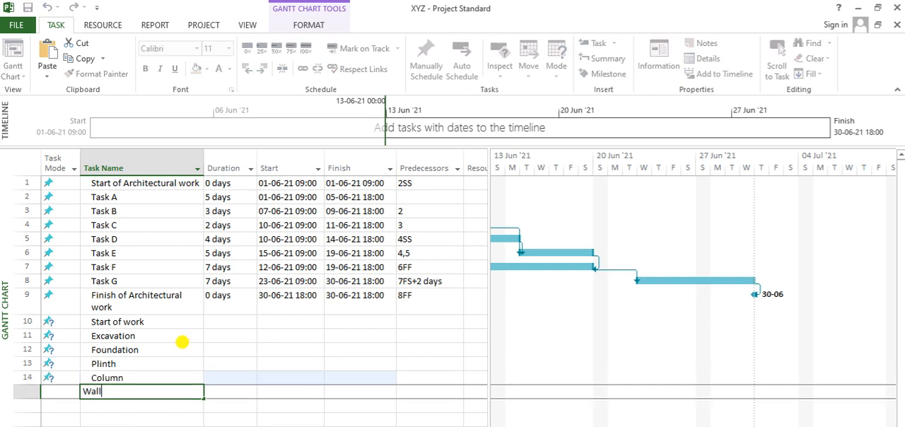
{"action": "type", "text": "ll"}
{"action": "key", "text": "Return"}
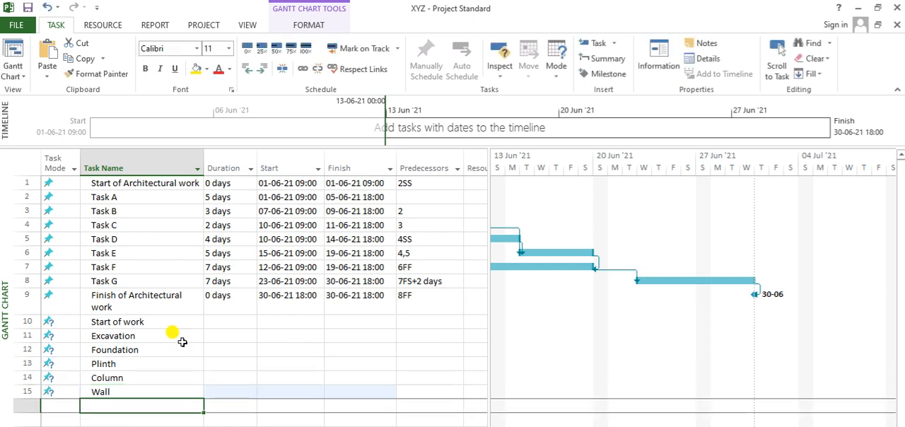
{"action": "type", "text": "Slab"}
{"action": "key", "text": "Return"}
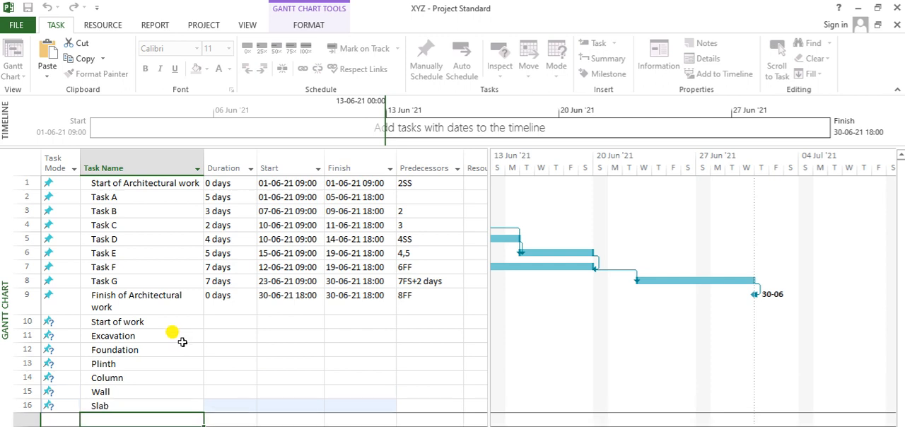
{"action": "type", "text": "Fi"}
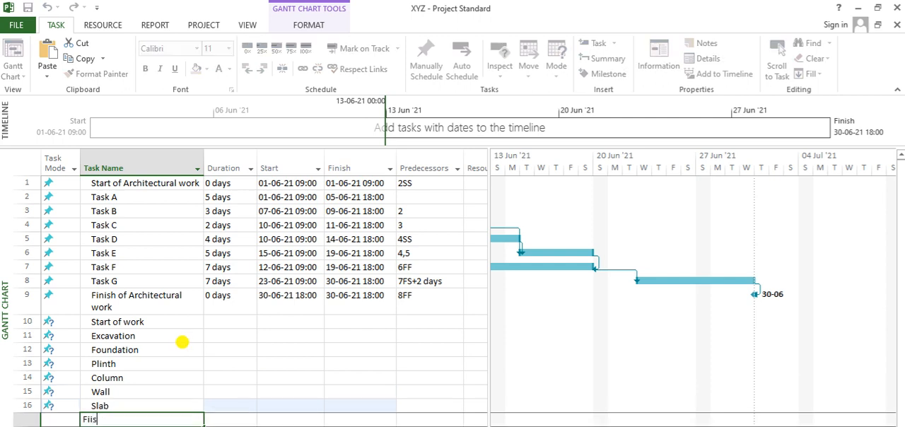
{"action": "type", "text": "nih"}
{"action": "key", "text": "BackSpace"}
{"action": "key", "text": "BackSpace"}
{"action": "type", "text": "ish of work"}
{"action": "key", "text": "Return"}
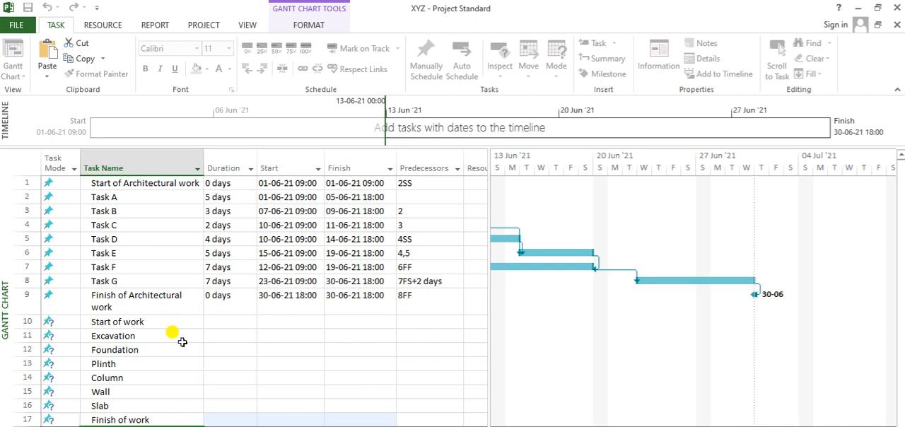
Set the durations of Excavation to 7 days, Foundation to 5 days and Plinth to 3 days.
{"action": "key", "text": "Up"}
{"action": "key", "text": "Up"}
{"action": "key", "text": "Up"}
{"action": "key", "text": "Up"}
{"action": "key", "text": "Up"}
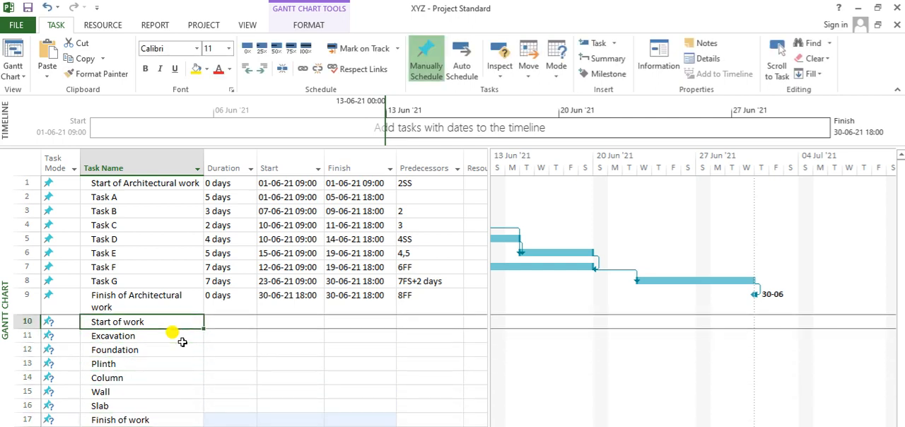
{"action": "key", "text": "Down"}
{"action": "key", "text": "Up"}
{"action": "key", "text": "Down"}
{"action": "key", "text": "Right"}
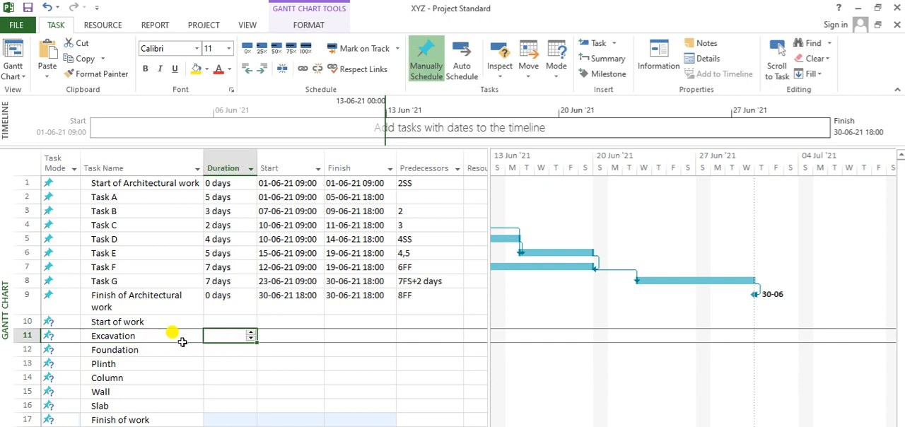
{"action": "type", "text": "10"}
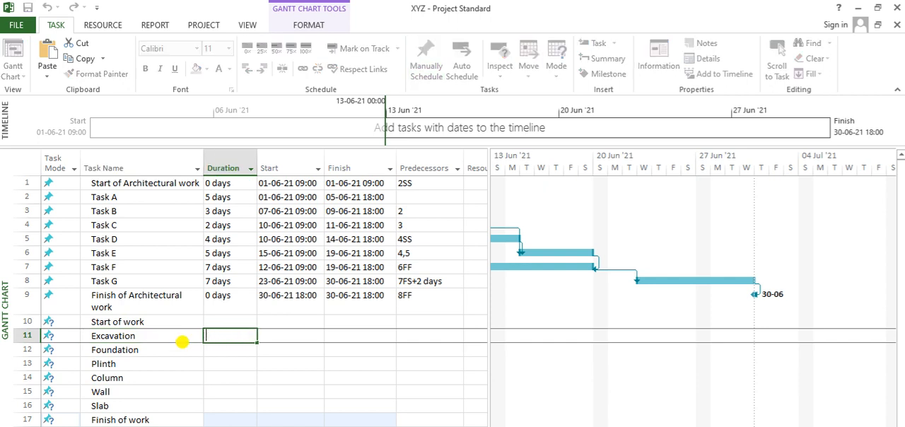
{"action": "type", "text": "7"}
{"action": "key", "text": "Return"}
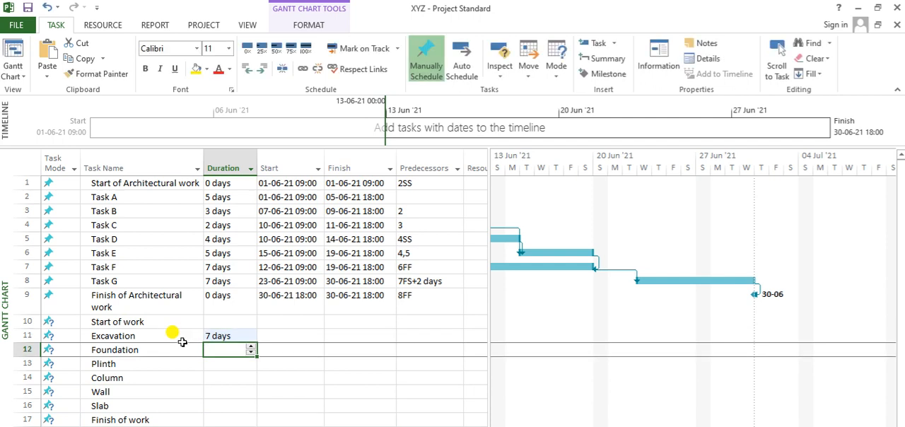
{"action": "type", "text": "5"}
{"action": "key", "text": "Return"}
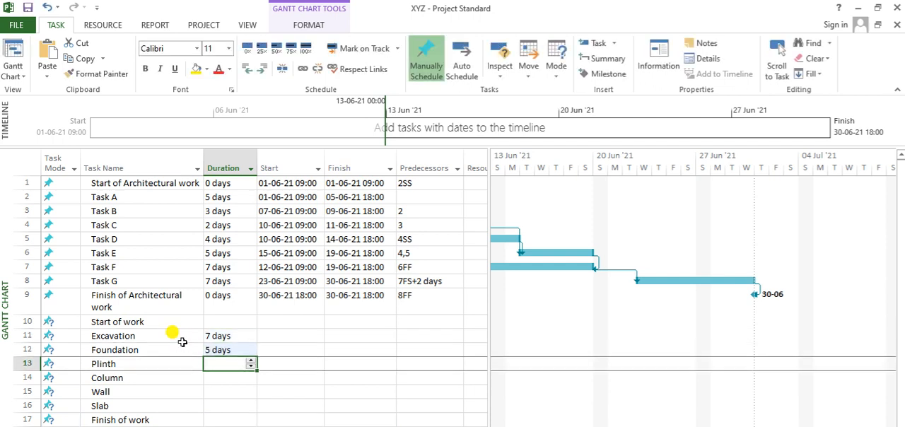
{"action": "type", "text": "3"}
{"action": "key", "text": "Return"}
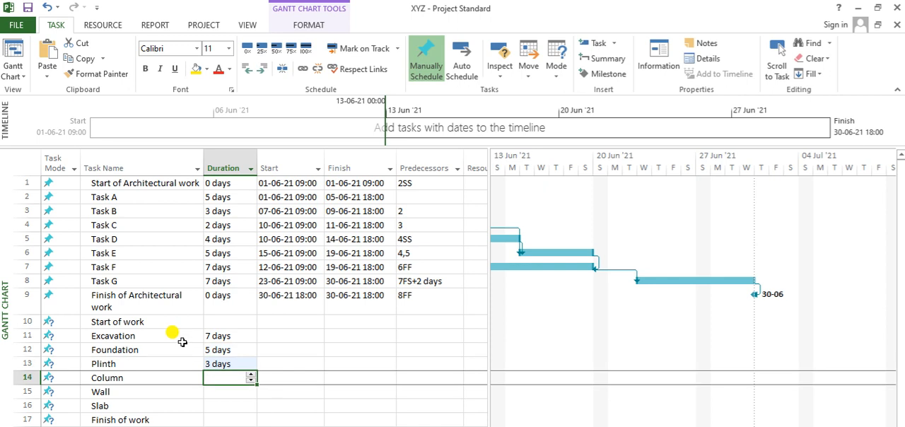
Set the durations of Column to 6 days, Wall to 10 days and Slab to 6 days.
{"action": "type", "text": "6"}
{"action": "key", "text": "Return"}
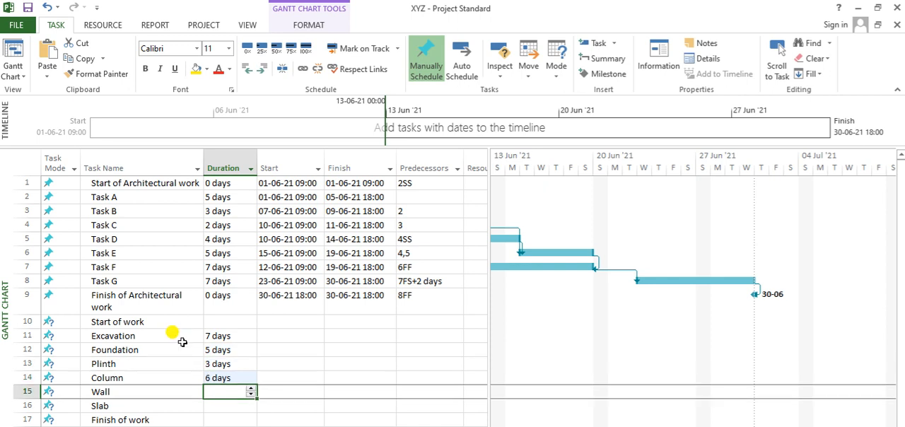
{"action": "type", "text": "10"}
{"action": "key", "text": "Return"}
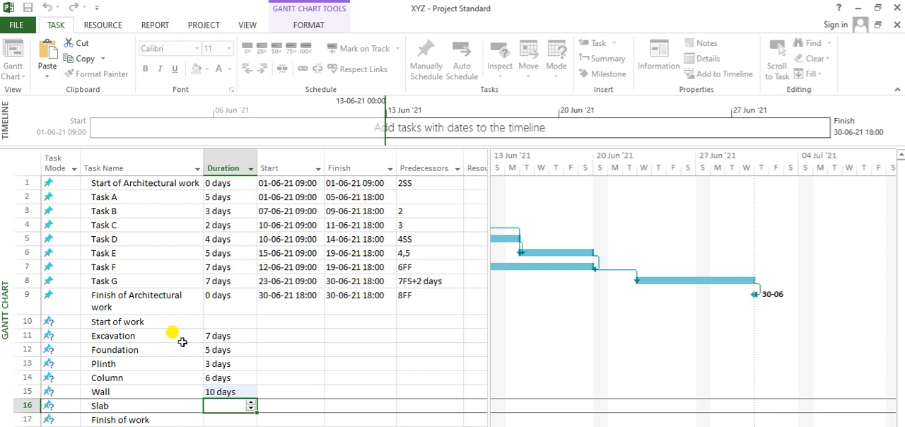
{"action": "type", "text": "6"}
{"action": "key", "text": "Return"}
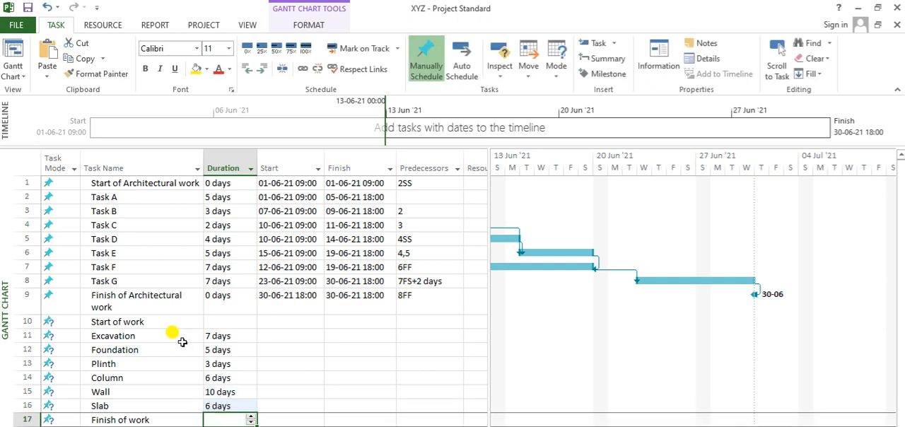
Insert a new milestone directly above the Start of work task.
{"action": "key", "text": "Up"}
{"action": "key", "text": "Up"}
{"action": "key", "text": "Up"}
{"action": "key", "text": "Up"}
{"action": "key", "text": "Up"}
{"action": "key", "text": "Up"}
{"action": "key", "text": "Up"}
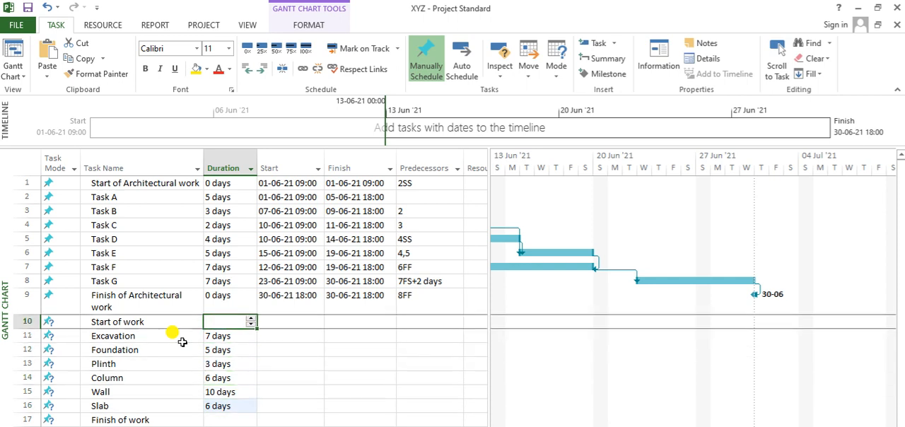
{"action": "key", "text": "Left"}
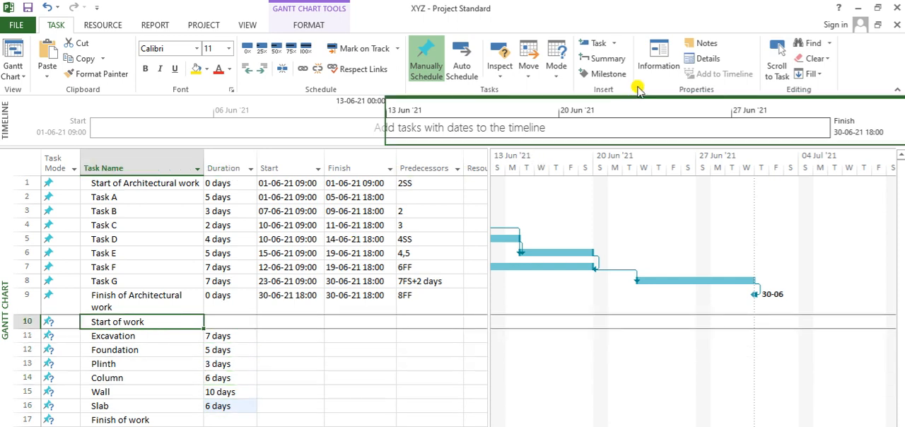
{"action": "left_click", "coordinate": [605, 75]}
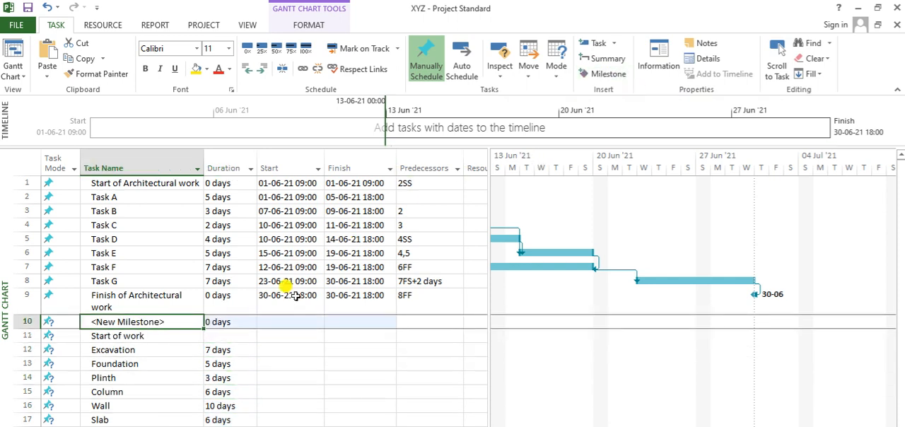
Look through the predecessor, resource, advanced, notes and custom field settings in the Start of work task's information, and close it without changes.
{"action": "left_click", "coordinate": [142, 337]}
{"action": "double_click", "coordinate": [142, 337]}
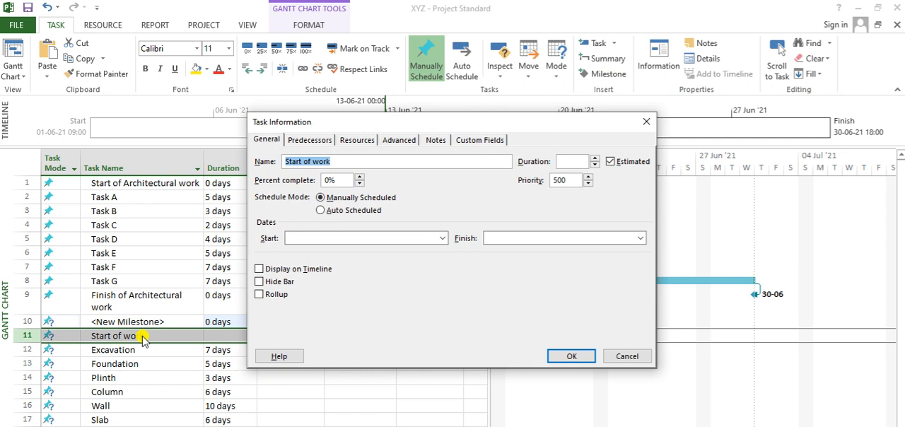
{"action": "left_click", "coordinate": [315, 140]}
{"action": "left_click", "coordinate": [353, 140]}
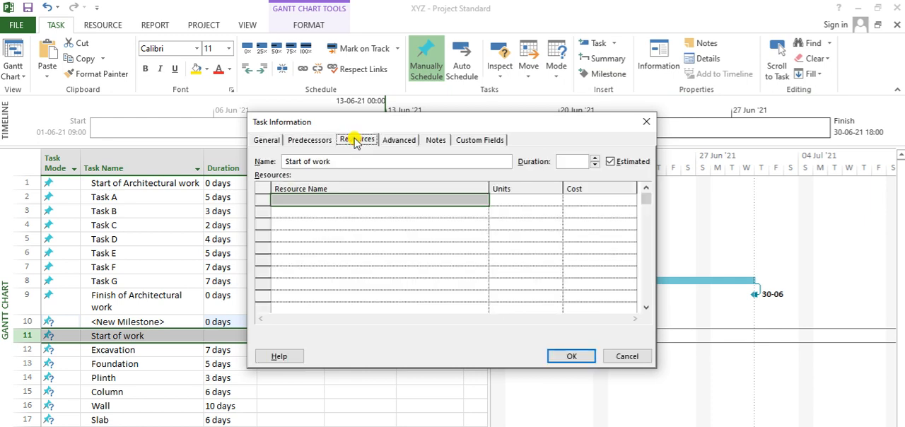
{"action": "left_click", "coordinate": [391, 140]}
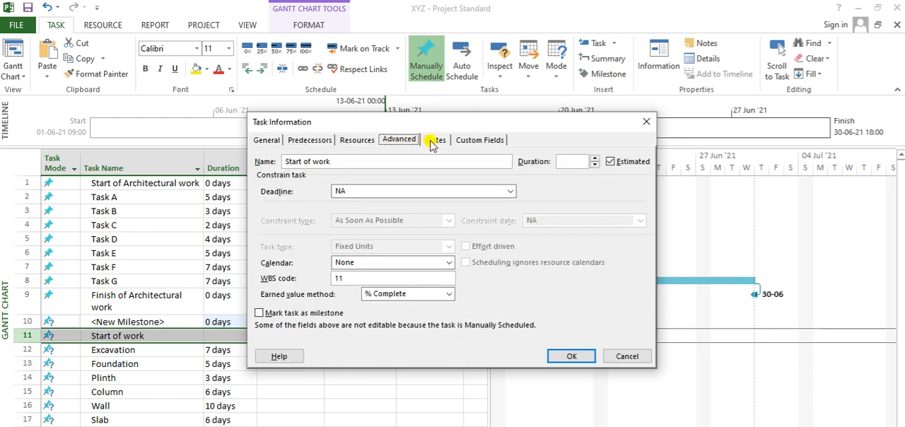
{"action": "left_click", "coordinate": [434, 140]}
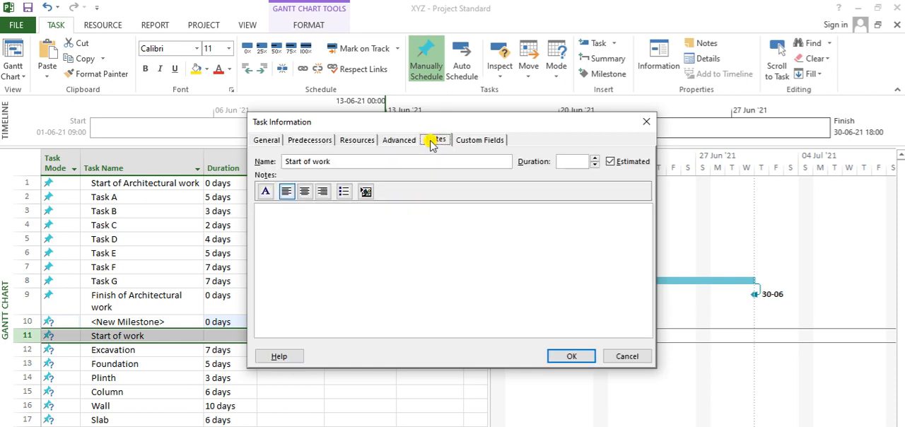
{"action": "left_click", "coordinate": [493, 140]}
{"action": "left_click", "coordinate": [646, 122]}
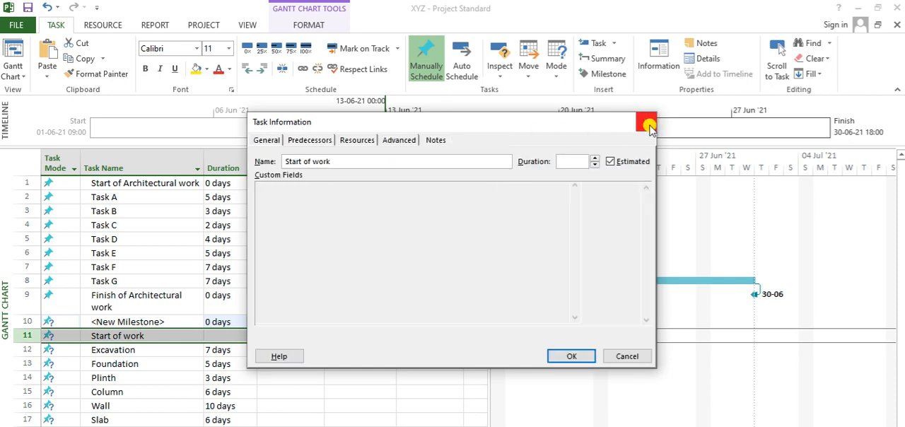
Delete the ordinary Start of work task below the new milestone.
{"action": "left_click", "coordinate": [145, 319]}
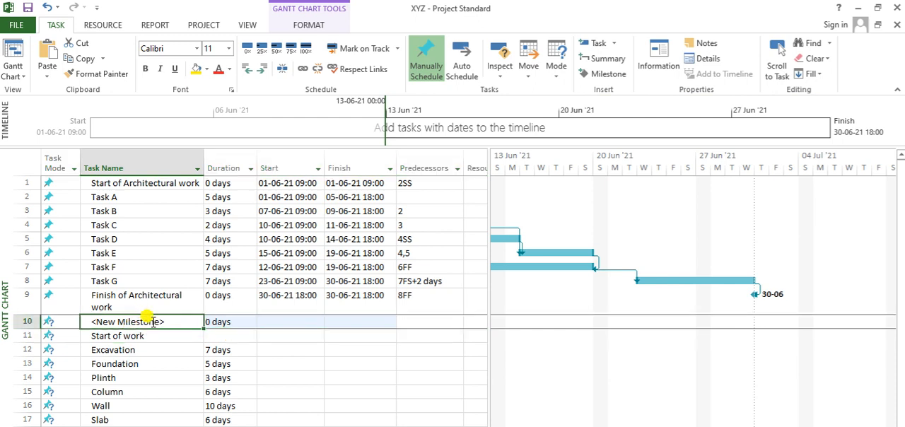
{"action": "left_click", "coordinate": [24, 335]}
{"action": "right_click", "coordinate": [23, 335]}
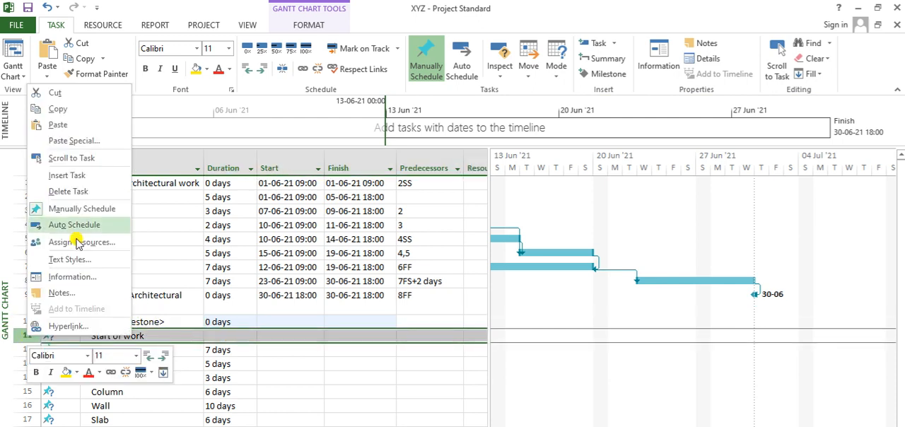
{"action": "left_click", "coordinate": [84, 191]}
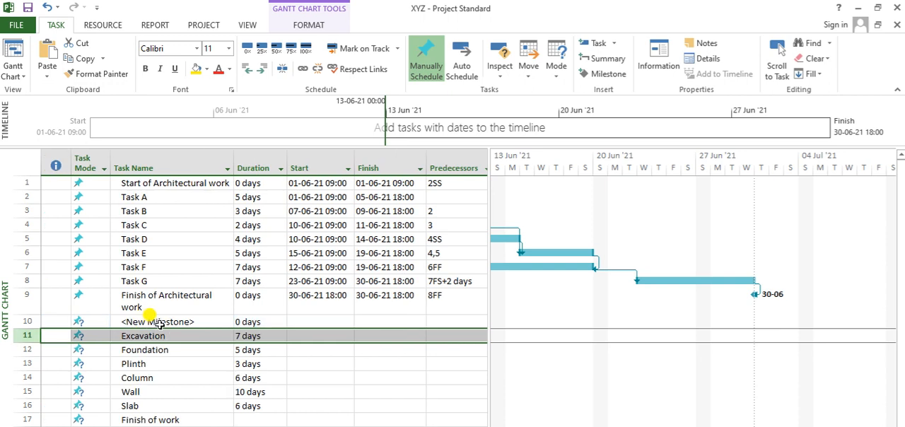
Rename the new milestone above Excavation as "Start of work".
{"action": "left_click", "coordinate": [161, 322]}
{"action": "type", "text": "S"}
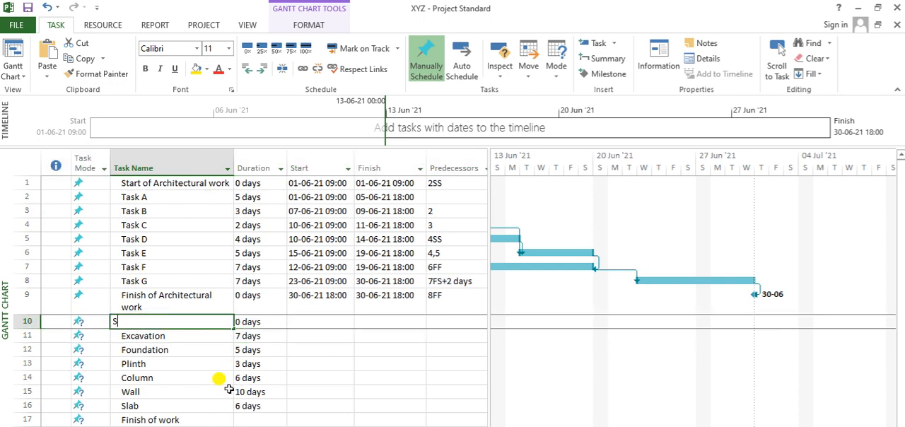
{"action": "type", "text": "tart"}
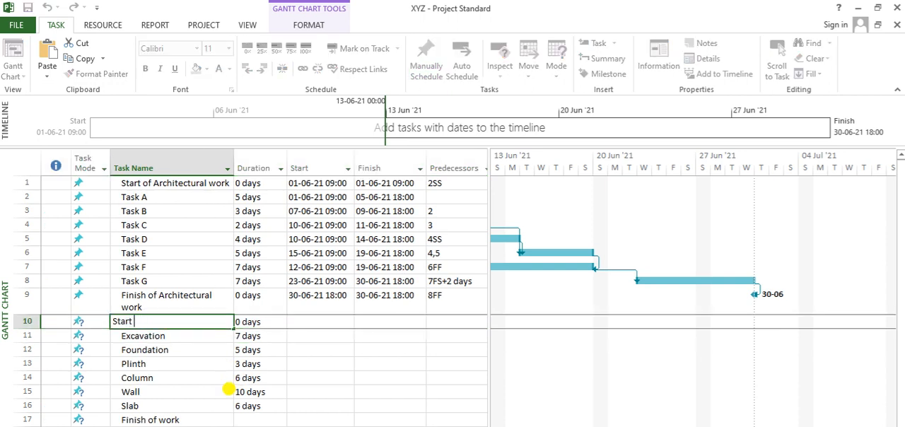
{"action": "type", "text": " iof work"}
{"action": "key", "text": "Return"}
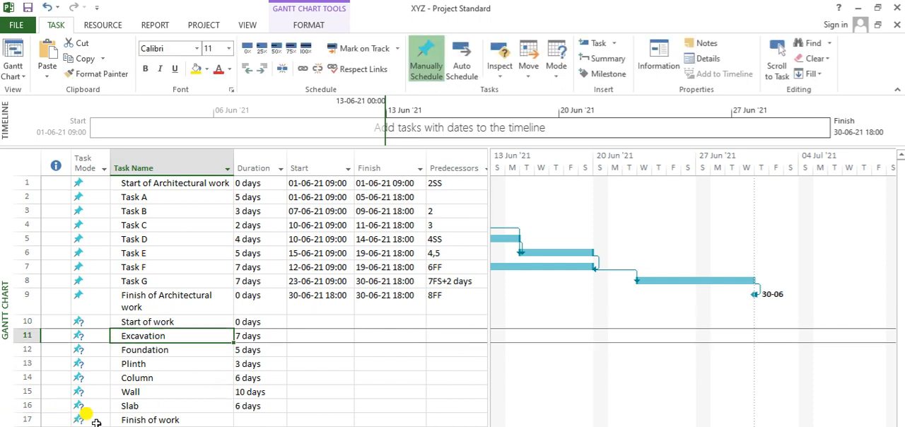
Insert a new task row between Slab and Finish of work, and select it.
{"action": "left_click", "coordinate": [121, 418]}
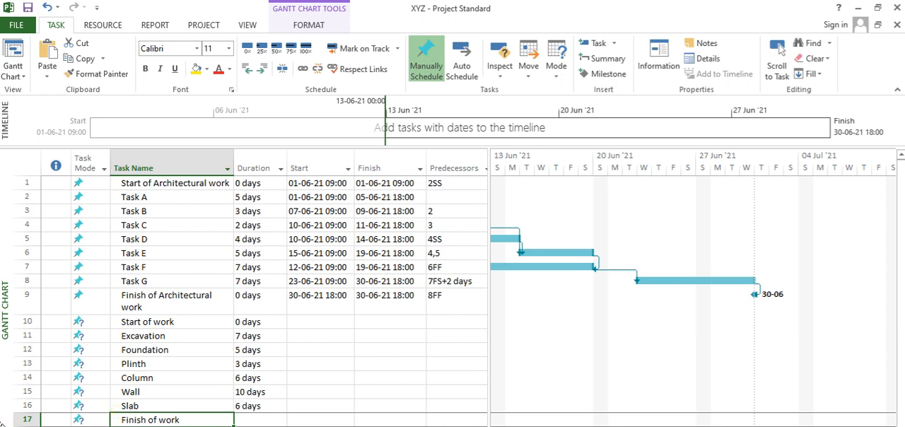
{"action": "left_click", "coordinate": [17, 420]}
{"action": "right_click", "coordinate": [17, 419]}
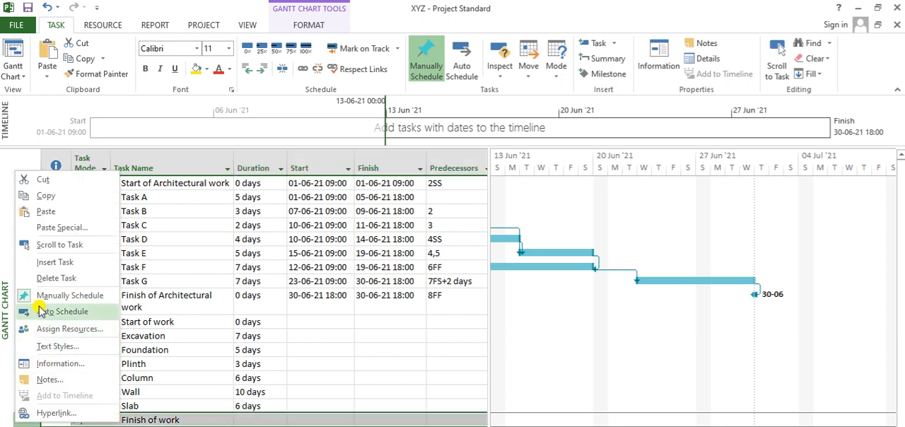
{"action": "left_click", "coordinate": [65, 260]}
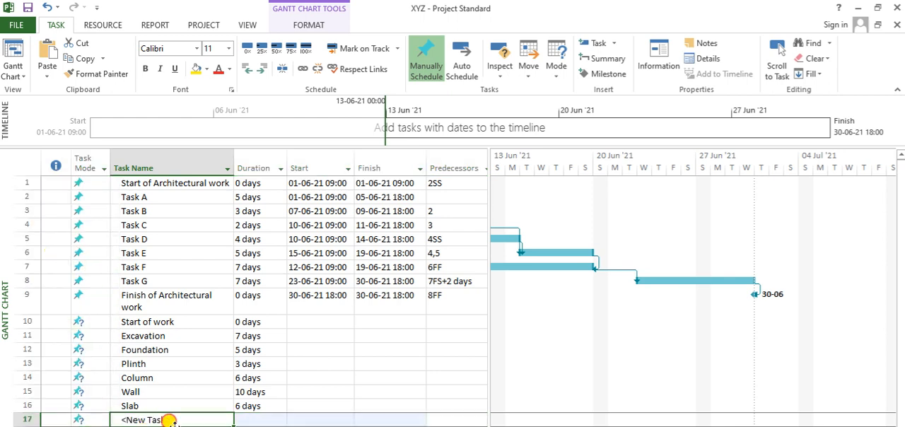
{"action": "left_click", "coordinate": [198, 402]}
{"action": "left_click", "coordinate": [201, 417]}
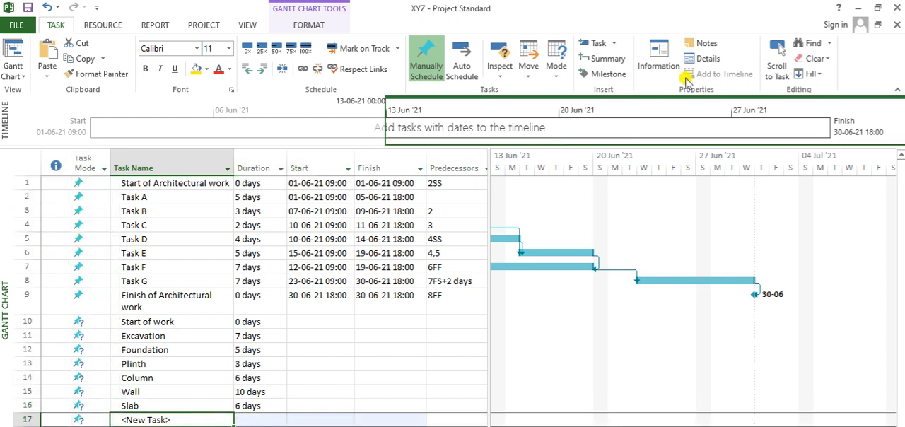
Insert a milestone directly below Slab and name it "Finish of work".
{"action": "left_click", "coordinate": [606, 61]}
{"action": "left_click", "coordinate": [605, 74]}
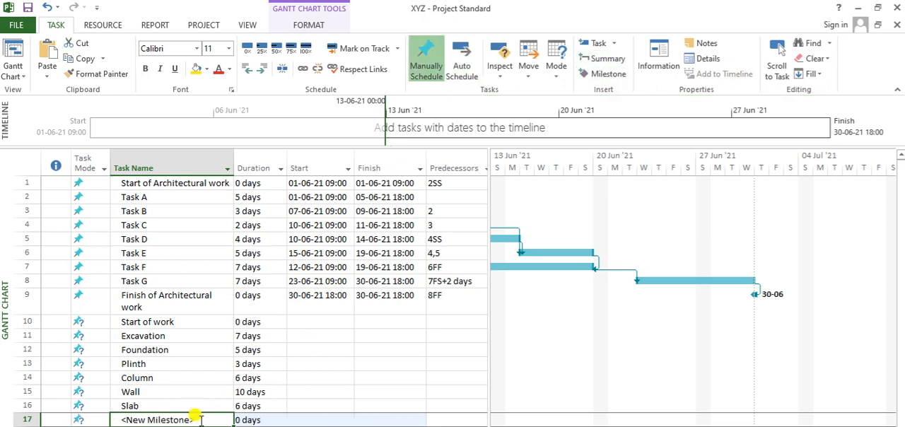
{"action": "type", "text": "Finish of work"}
{"action": "key", "text": "Return"}
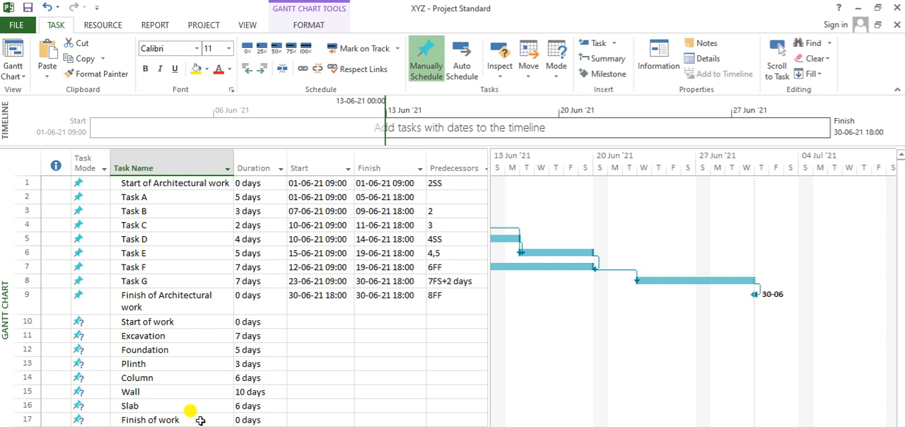
Delete the leftover new task row and the ordinary Finish of work task below the new Finish of work milestone.
{"action": "left_click_drag", "start_coordinate": [17, 423], "coordinate": [19, 426]}
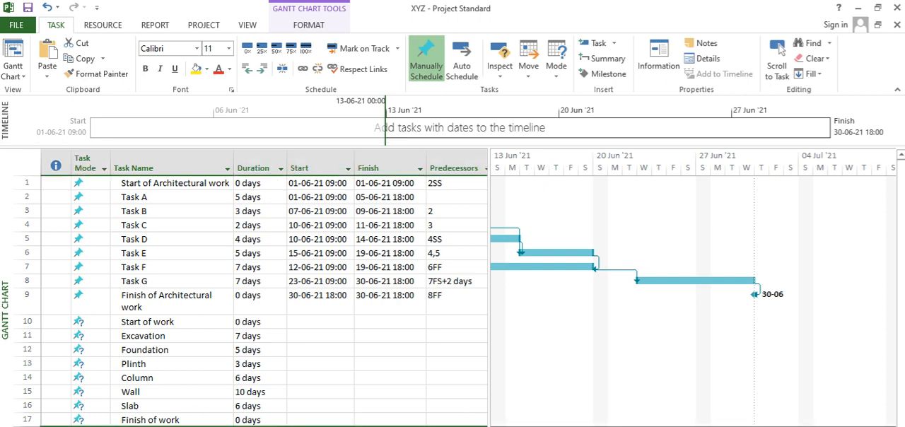
{"action": "right_click", "coordinate": [31, 426]}
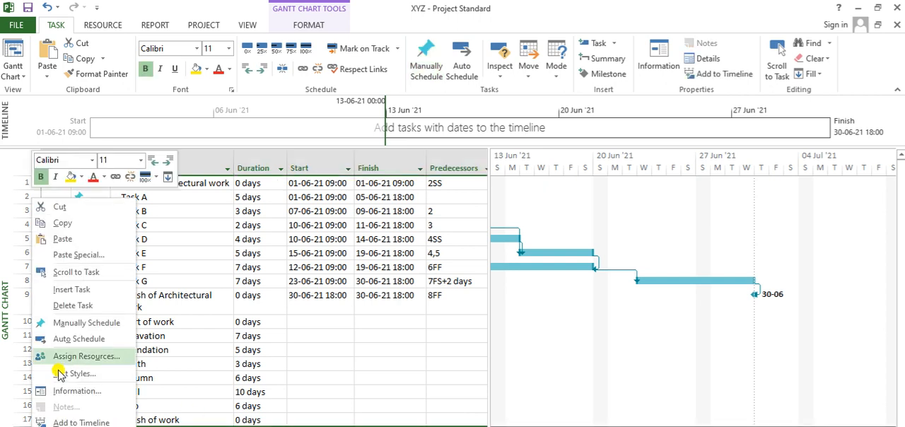
{"action": "left_click", "coordinate": [84, 304]}
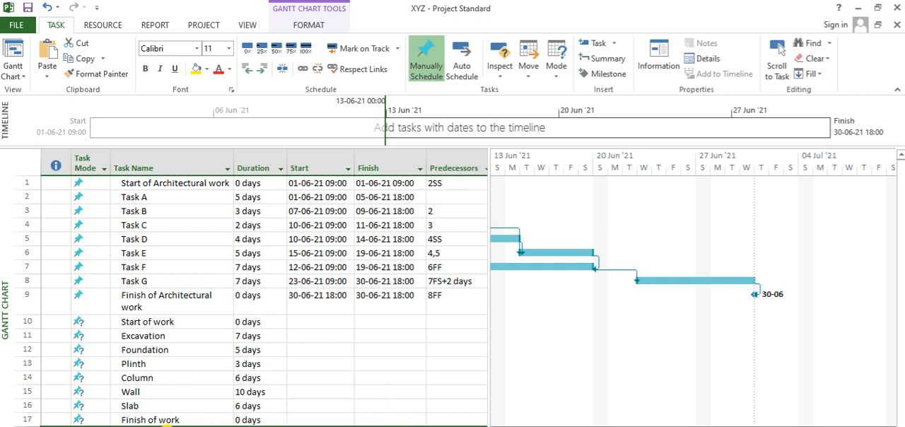
{"action": "left_click", "coordinate": [164, 424]}
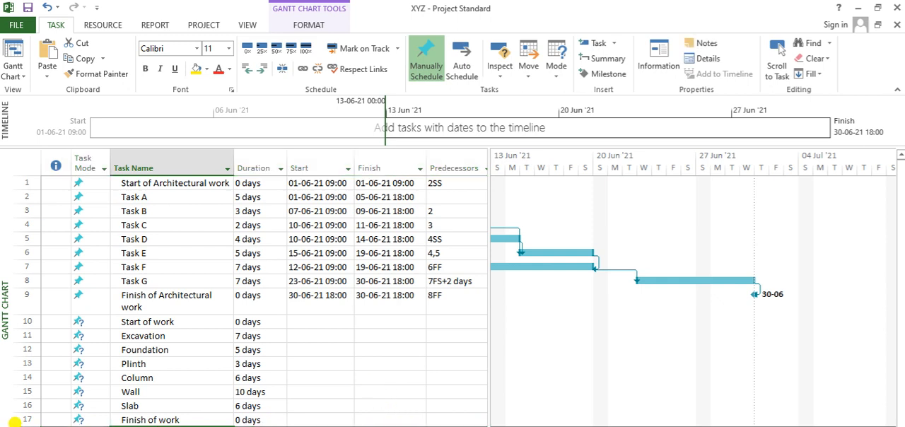
{"action": "right_click", "coordinate": [14, 421]}
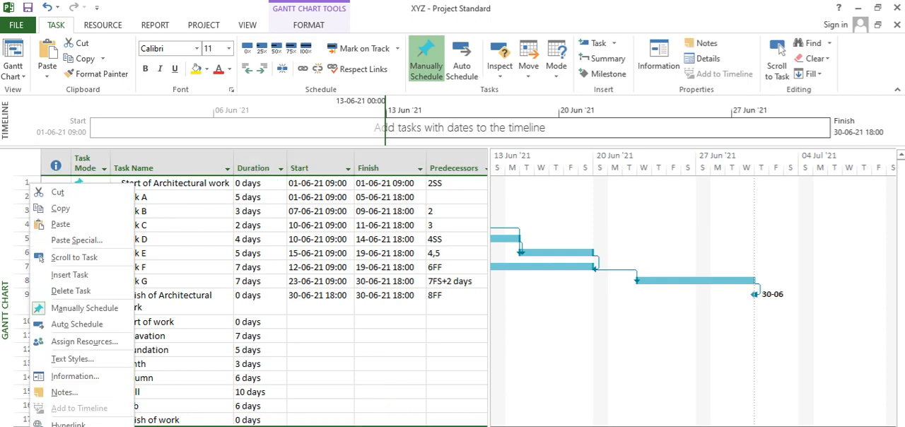
{"action": "left_click", "coordinate": [78, 292]}
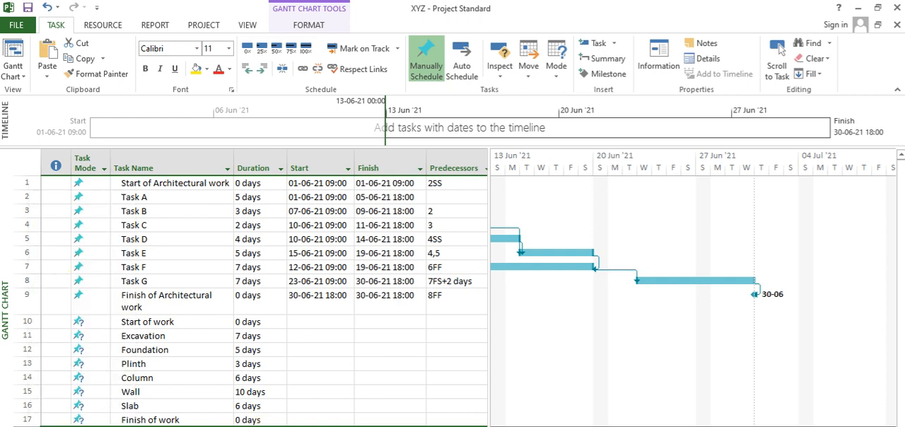
{"action": "left_click", "coordinate": [210, 422]}
{"action": "key", "text": "Right"}
{"action": "key", "text": "Up"}
{"action": "key", "text": "Up"}
{"action": "key", "text": "Up"}
{"action": "key", "text": "Up"}
{"action": "key", "text": "Up"}
{"action": "key", "text": "Up"}
{"action": "key", "text": "Up"}
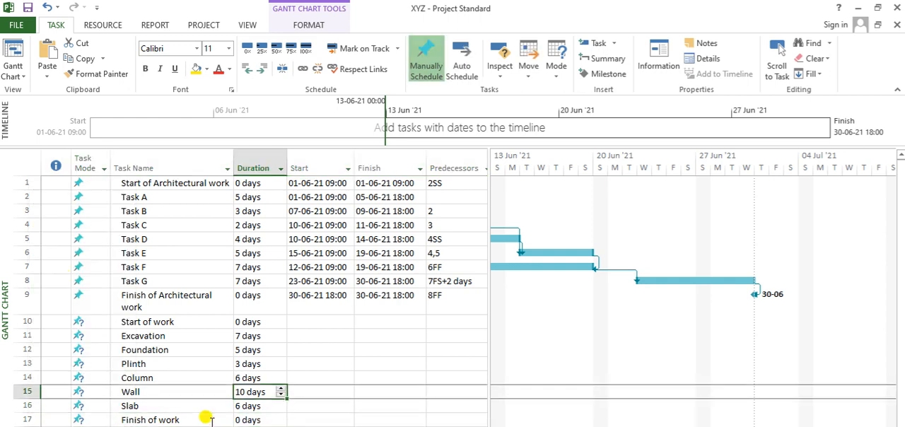
{"action": "key", "text": "Right"}
{"action": "key", "text": "Down"}
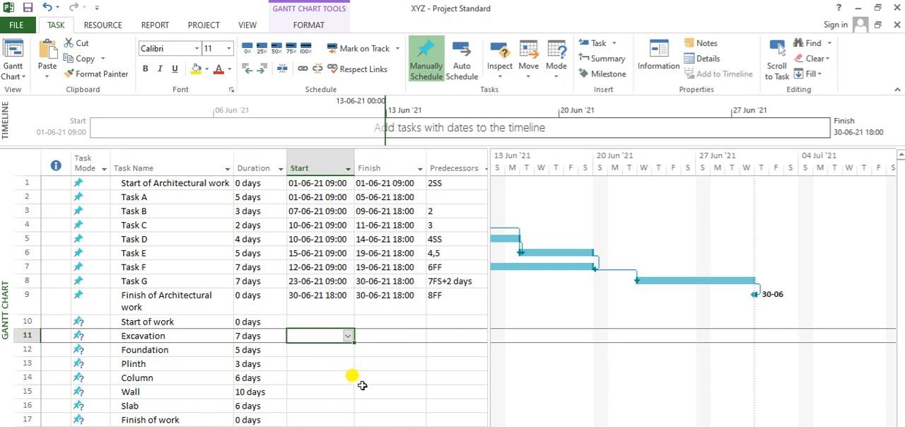
{"action": "left_click_drag", "start_coordinate": [299, 197], "coordinate": [385, 256]}
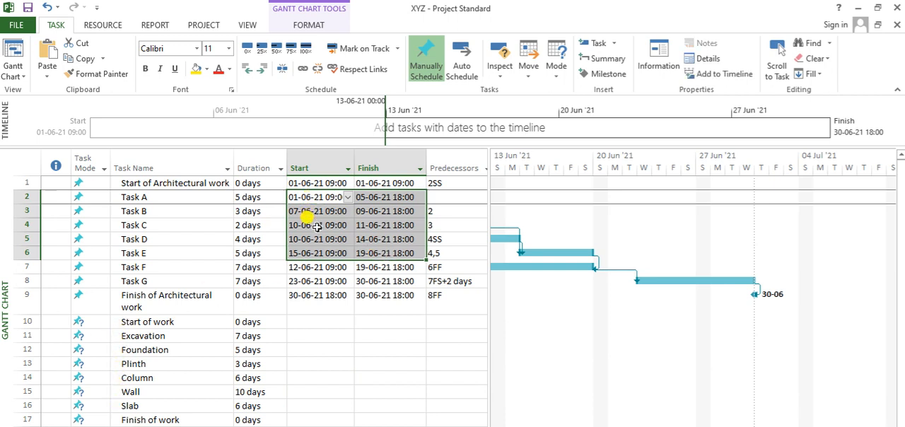
{"action": "key", "text": "shift+Down"}
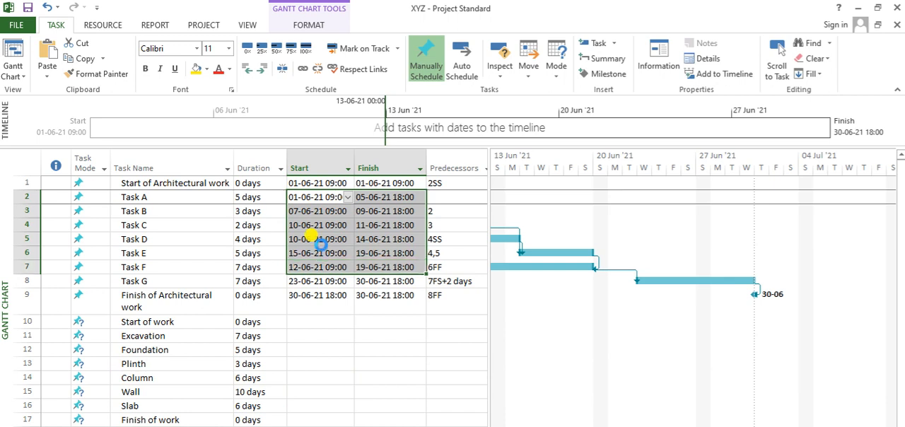
{"action": "left_click", "coordinate": [312, 231]}
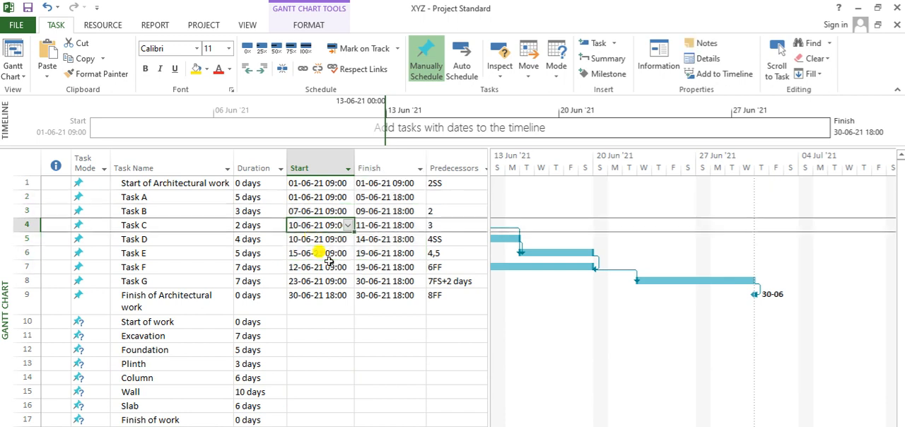
{"action": "left_click", "coordinate": [312, 331]}
{"action": "left_click", "coordinate": [381, 376]}
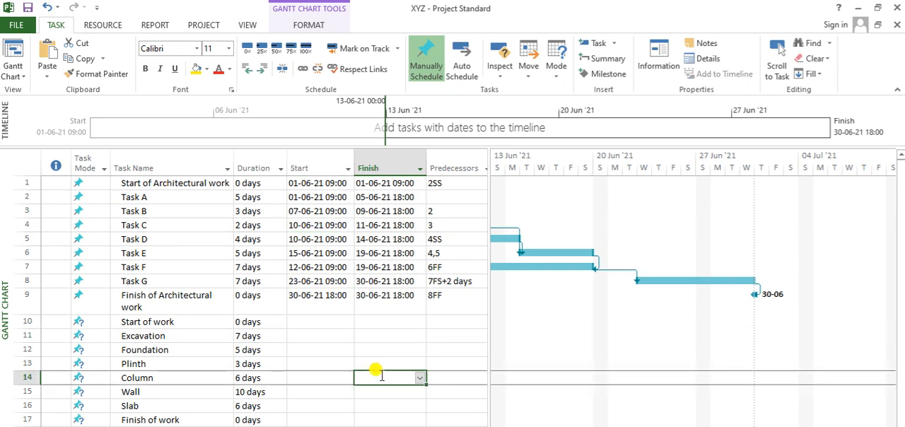
Try a start date of 1 June 2021 for the Start of work milestone, and clear its start and finish dates.
{"action": "left_click", "coordinate": [326, 322]}
{"action": "left_click", "coordinate": [347, 322]}
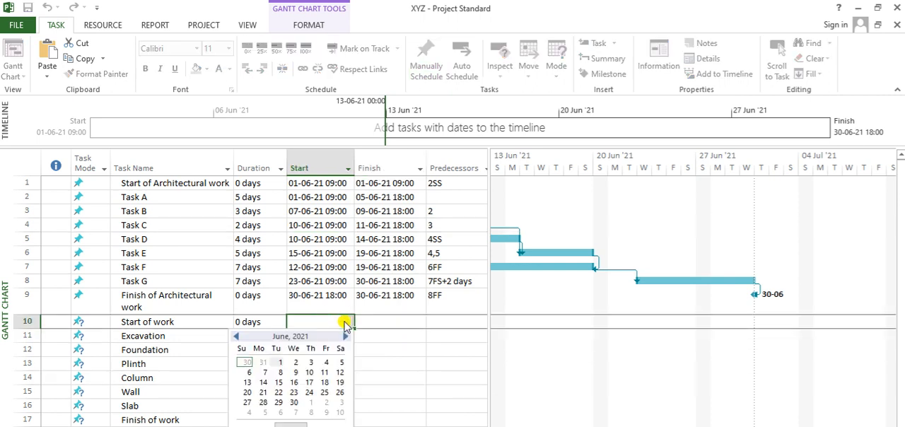
{"action": "left_click", "coordinate": [281, 365]}
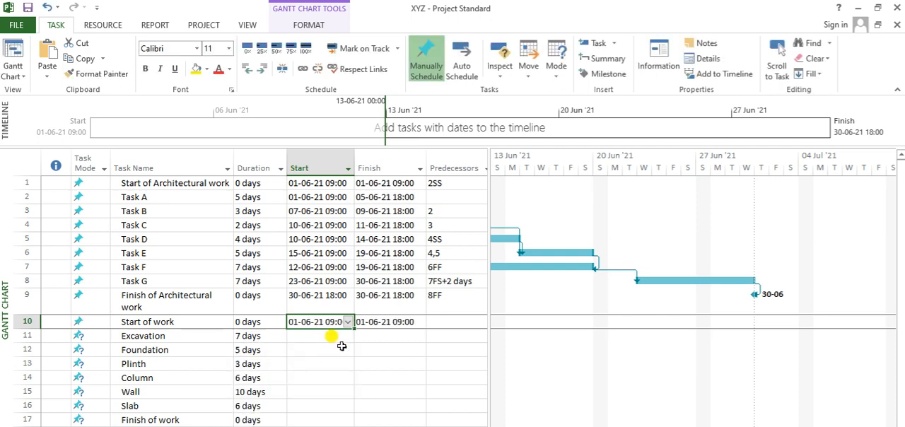
{"action": "key", "text": "Delete"}
{"action": "key", "text": "Tab"}
{"action": "key", "text": "Delete"}
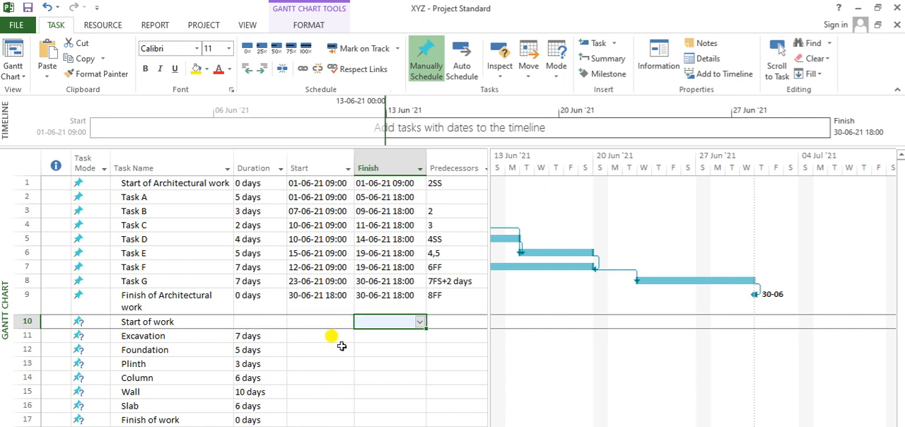
{"action": "key", "text": "Left"}
{"action": "left_click", "coordinate": [267, 320]}
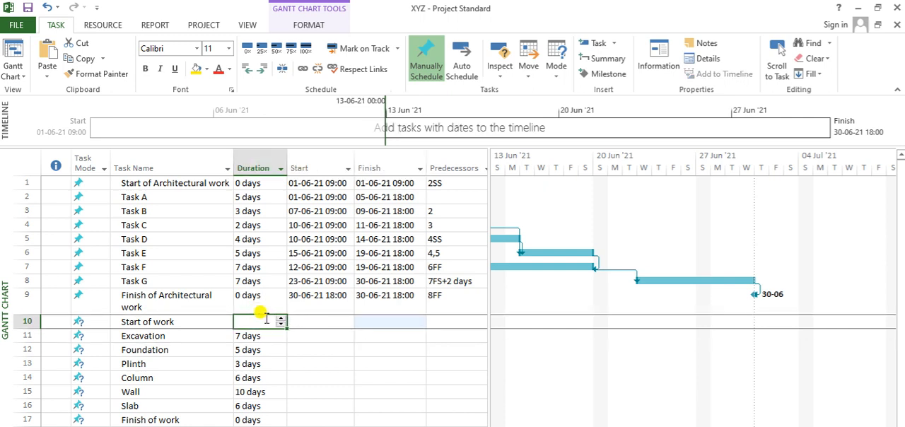
Insert a new milestone above Start of work and delete the old Start of work task beneath it.
{"action": "left_click", "coordinate": [185, 322]}
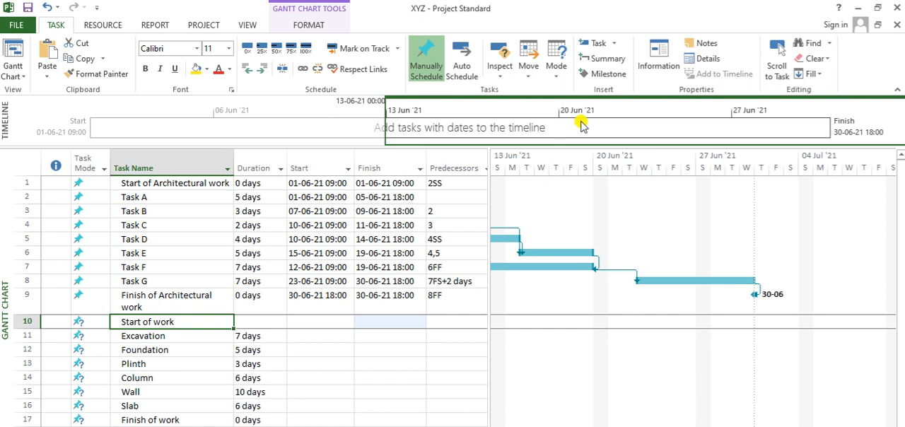
{"action": "left_click", "coordinate": [594, 74]}
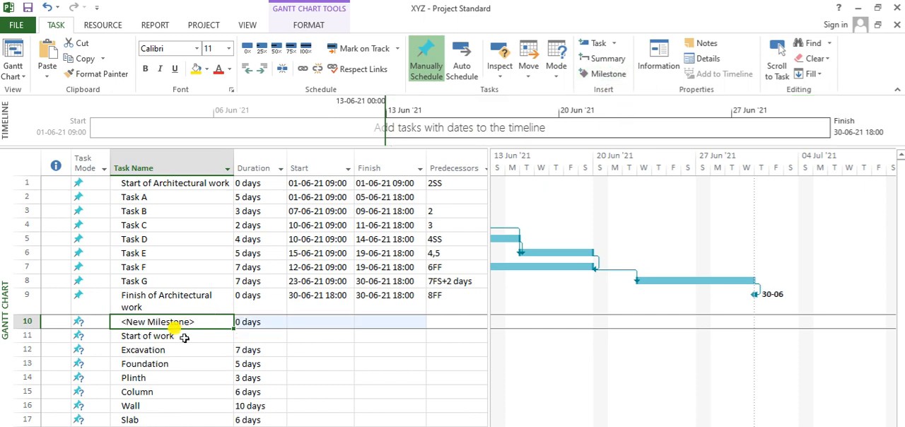
{"action": "left_click", "coordinate": [25, 335]}
{"action": "right_click", "coordinate": [25, 335]}
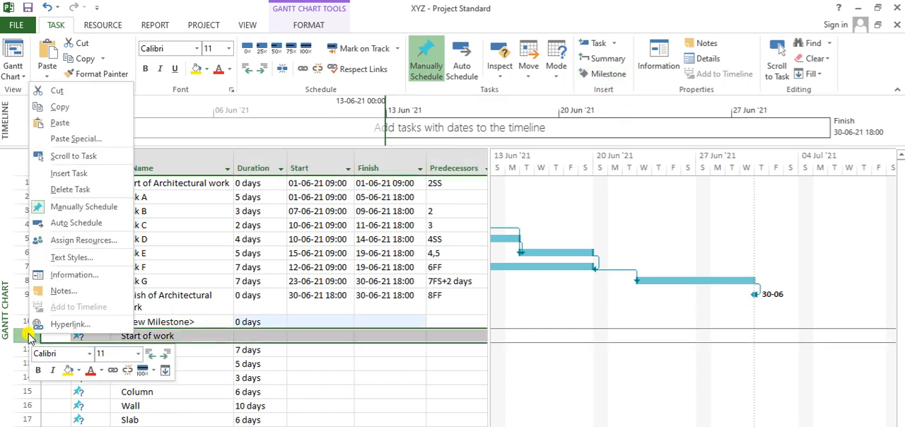
{"action": "left_click", "coordinate": [81, 190]}
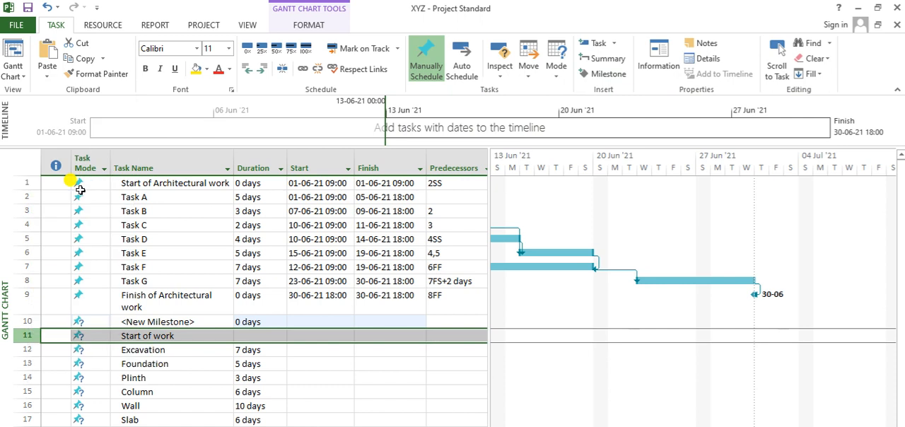
Rename the new milestone above Excavation as "Start of work".
{"action": "left_click", "coordinate": [145, 322]}
{"action": "type", "text": "Star"}
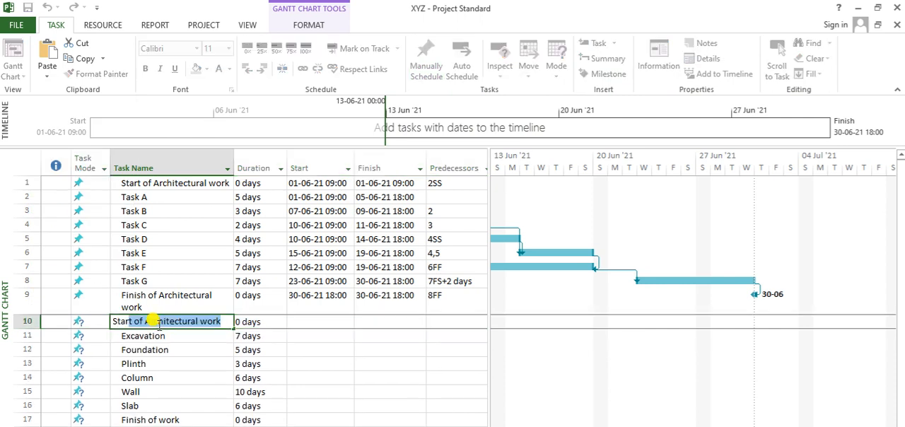
{"action": "type", "text": "t of work"}
{"action": "key", "text": "Return"}
Set the start date of the Excavation task to 1 June 2021.
{"action": "key", "text": "Up"}
{"action": "key", "text": "Right"}
{"action": "key", "text": "Right"}
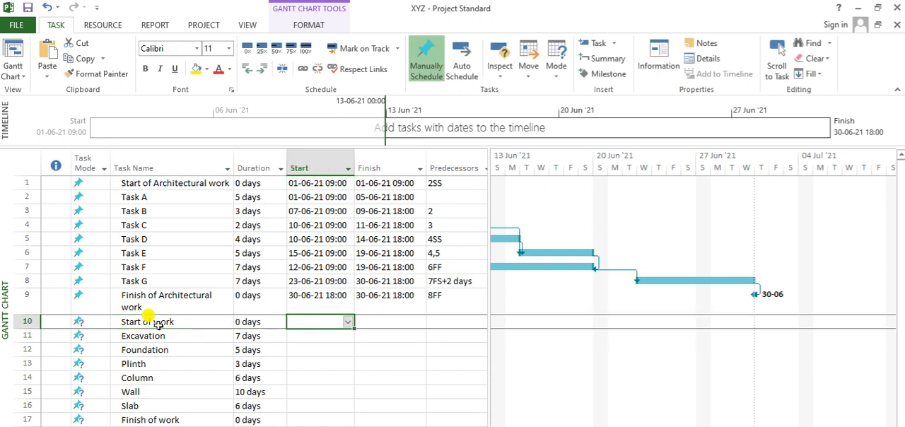
{"action": "key", "text": "Down"}
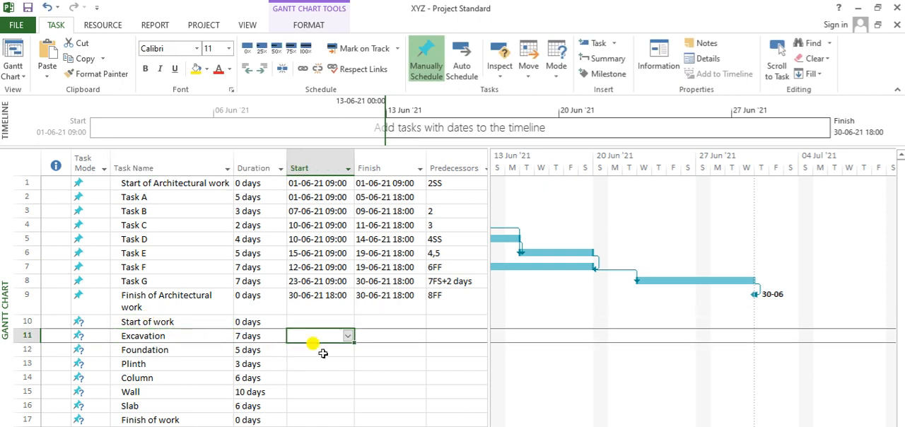
{"action": "left_click", "coordinate": [348, 336]}
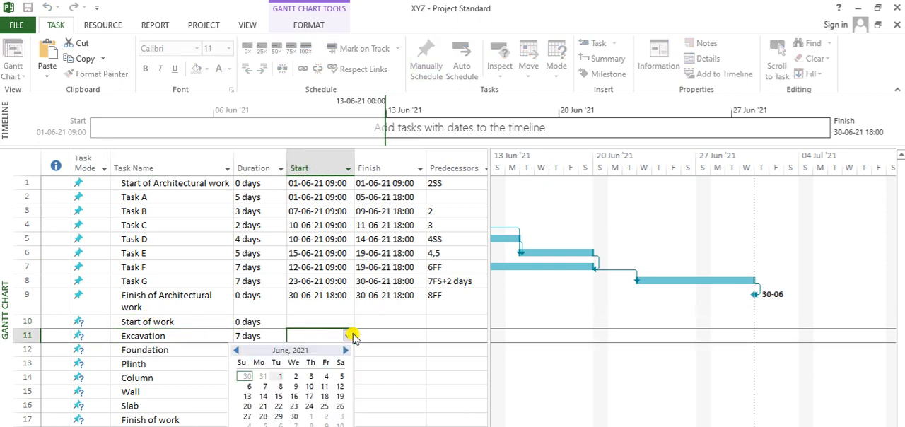
{"action": "left_click", "coordinate": [280, 376]}
{"action": "left_click", "coordinate": [280, 377]}
Set task 11 as predecessor of Foundation and task 12 as predecessor of Plinth.
{"action": "left_click", "coordinate": [325, 350]}
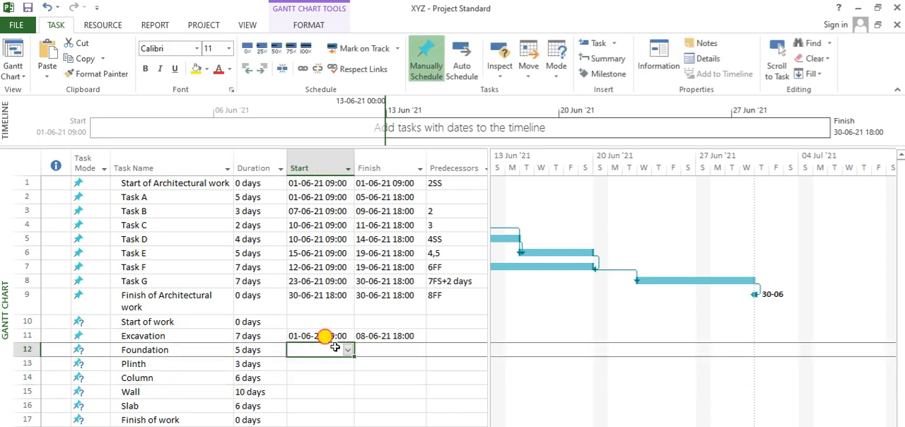
{"action": "key", "text": "Right"}
{"action": "key", "text": "Right"}
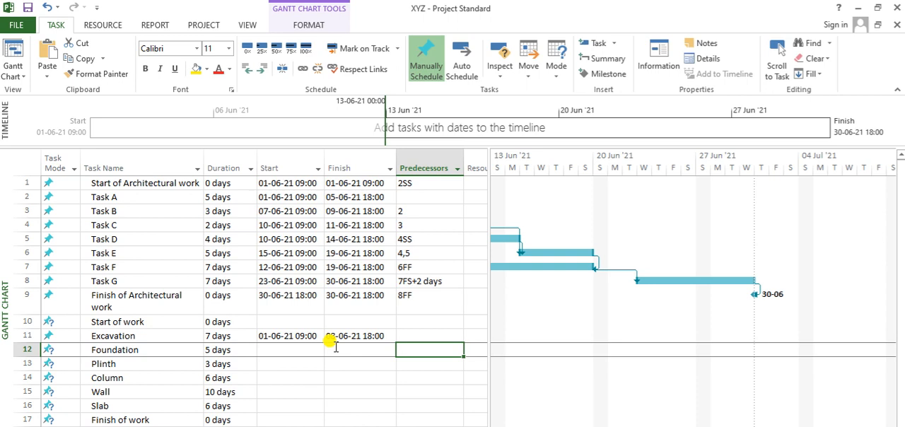
{"action": "type", "text": "11"}
{"action": "key", "text": "Return"}
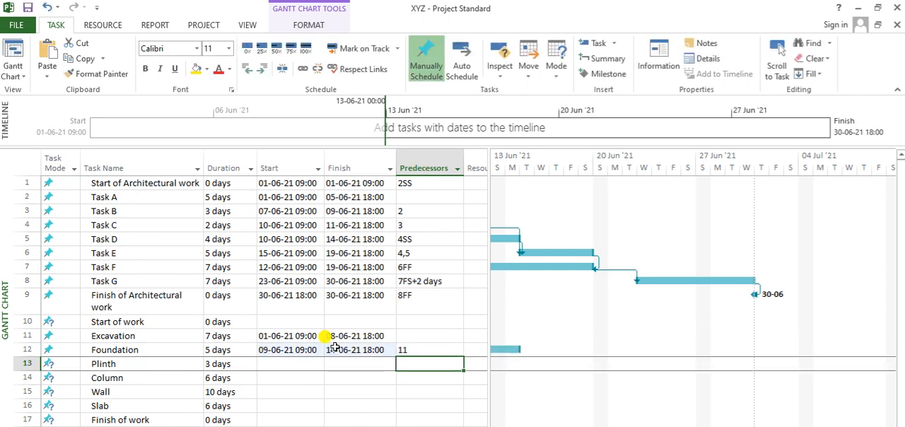
{"action": "type", "text": "12"}
{"action": "key", "text": "Return"}
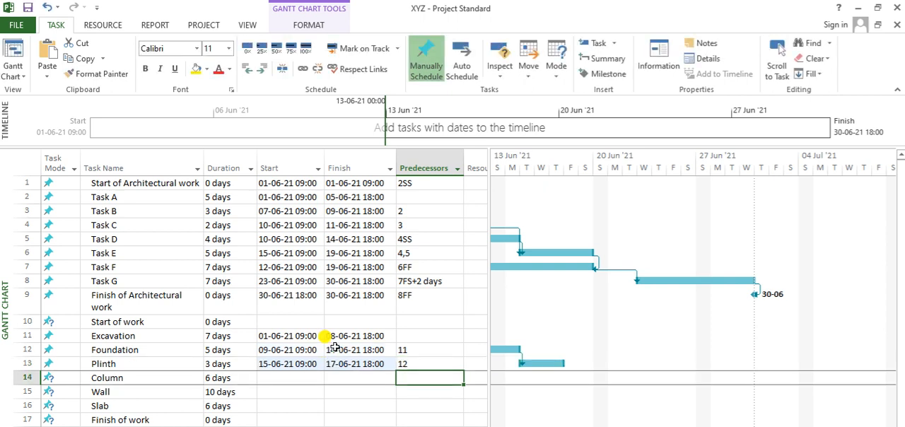
Set the predecessors of Column, Wall and Slab to tasks 13, 14 and 15 respectively.
{"action": "type", "text": "13"}
{"action": "key", "text": "Return"}
{"action": "type", "text": "1"}
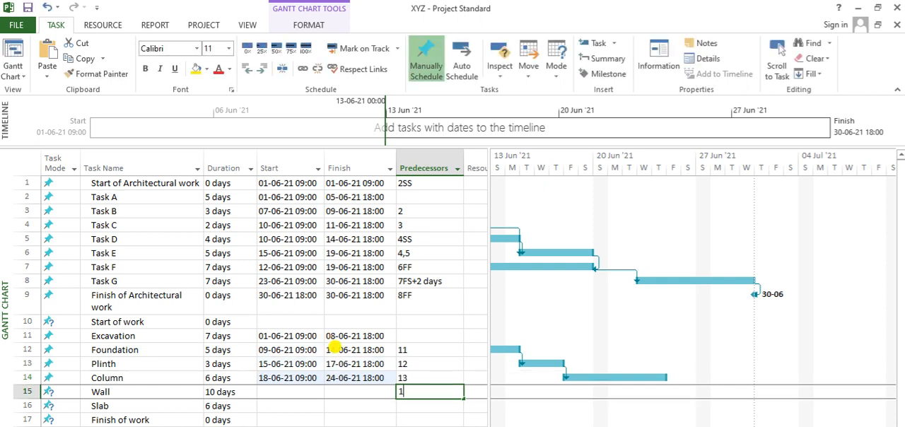
{"action": "type", "text": "4"}
{"action": "key", "text": "Return"}
{"action": "type", "text": "15"}
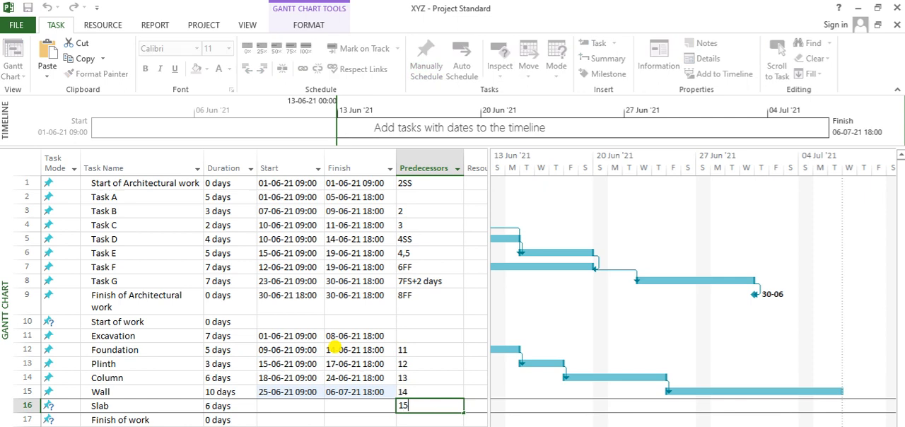
{"action": "key", "text": "Return"}
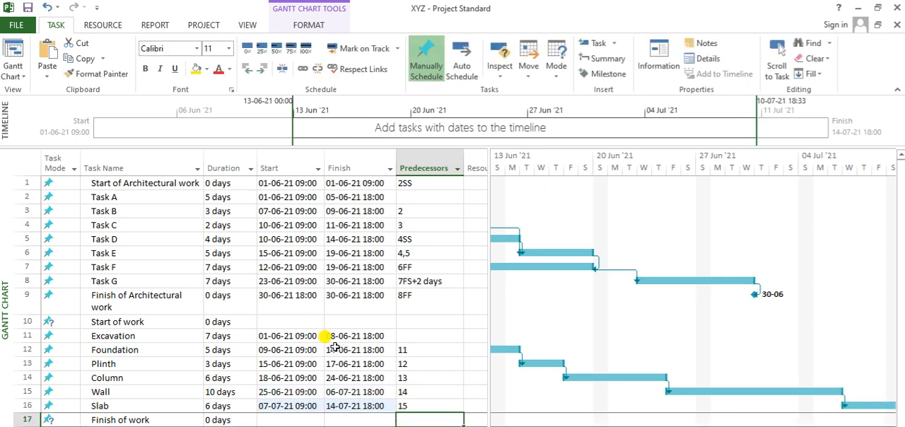
Rename the "Start of work" milestone in row 10 as "Start of Civil work".
{"action": "key", "text": "Up"}
{"action": "key", "text": "Up"}
{"action": "key", "text": "Up"}
{"action": "key", "text": "Up"}
{"action": "key", "text": "Left"}
{"action": "key", "text": "Left"}
{"action": "key", "text": "Left"}
{"action": "key", "text": "Up"}
{"action": "key", "text": "Up"}
{"action": "key", "text": "Up"}
{"action": "key", "text": "Right"}
{"action": "key", "text": "Right"}
{"action": "key", "text": "Right"}
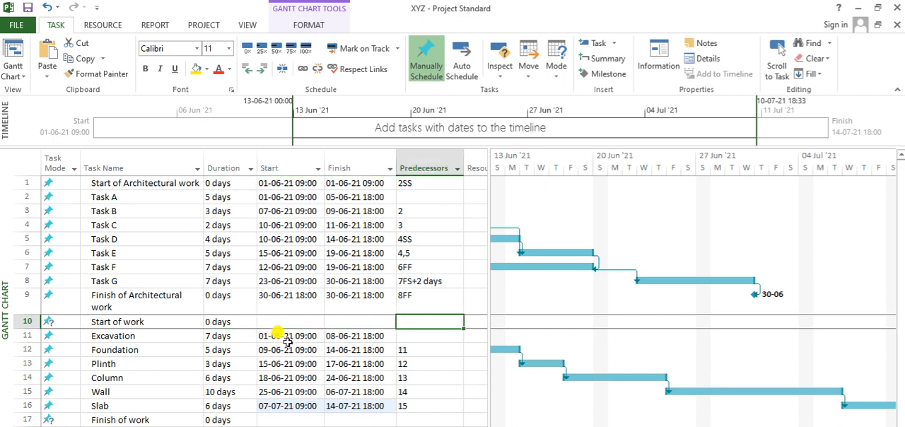
{"action": "double_click", "coordinate": [127, 323]}
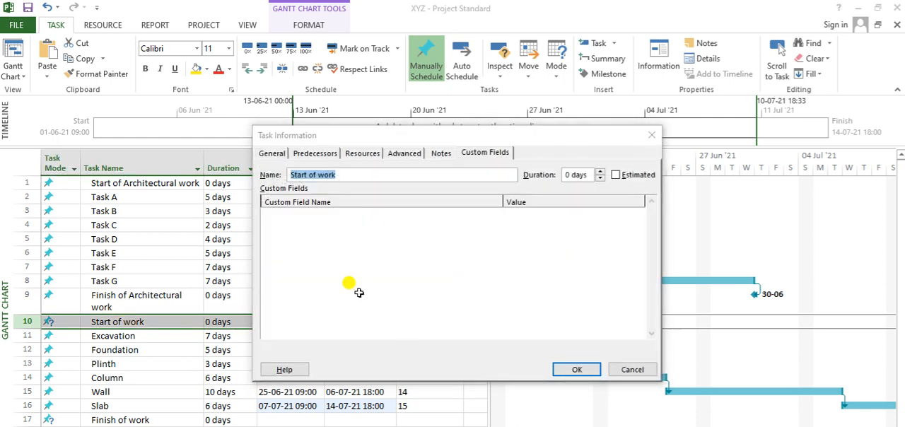
{"action": "left_click", "coordinate": [317, 175]}
{"action": "type", "text": "Civil"}
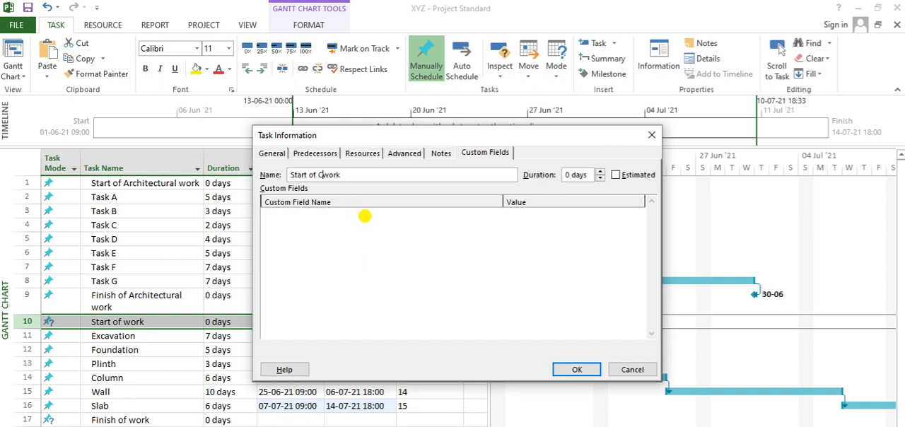
{"action": "left_click", "coordinate": [582, 373]}
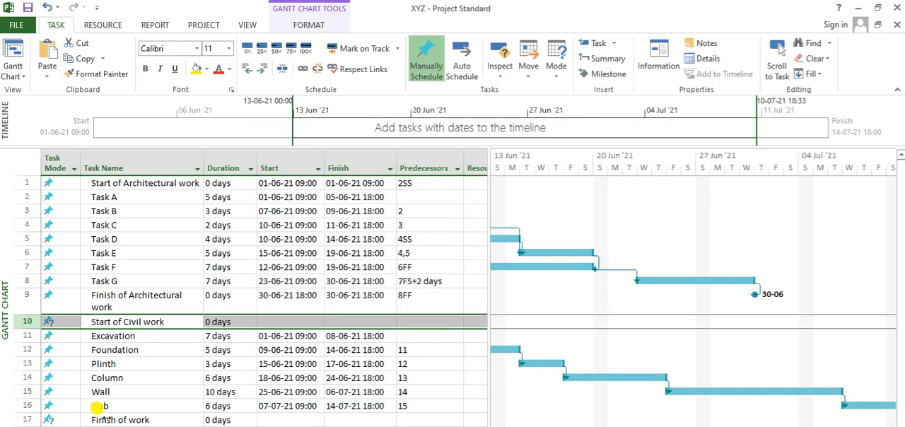
Rename the "Finish of work" milestone in row 17 as "Finish of Civil work".
{"action": "left_click", "coordinate": [136, 419]}
{"action": "type", "text": "St"}
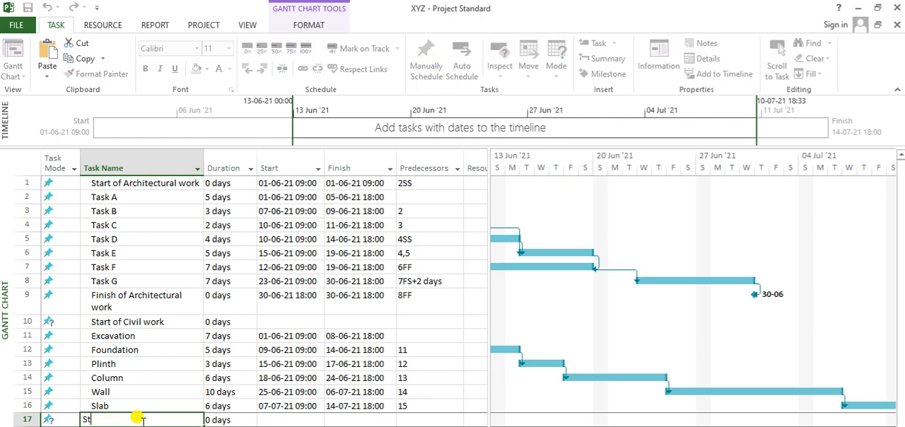
{"action": "type", "text": "nish of "}
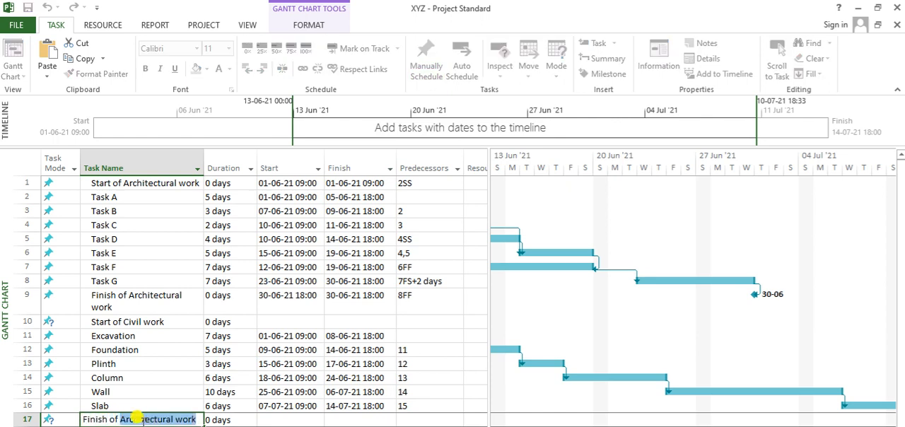
{"action": "type", "text": "Civil wor"}
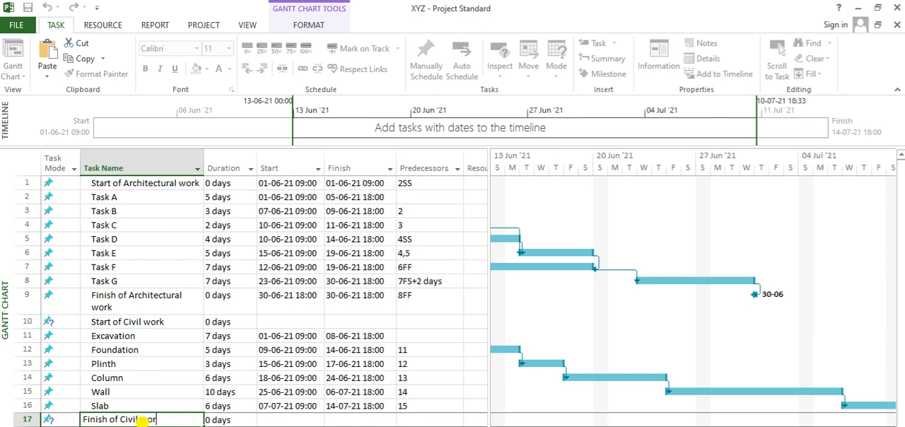
{"action": "type", "text": "k"}
{"action": "key", "text": "Tab"}
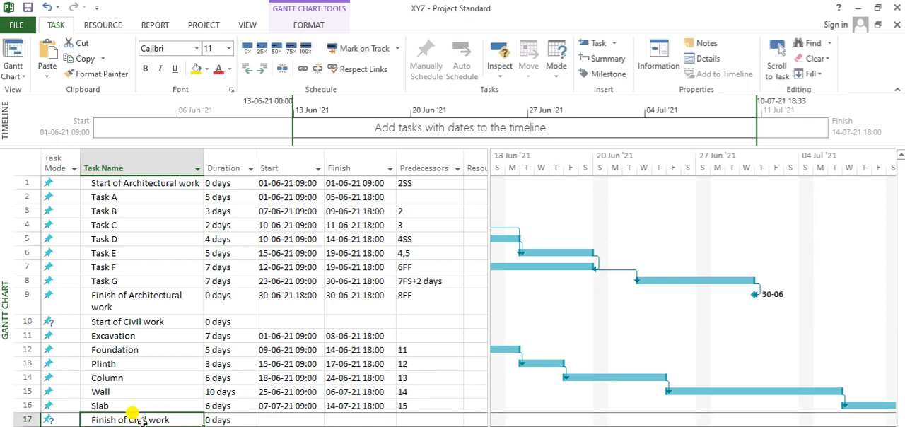
Set task 11 as the predecessor of the Start of Civil work milestone.
{"action": "key", "text": "Tab"}
{"action": "key", "text": "Tab"}
{"action": "key", "text": "Tab"}
{"action": "key", "text": "Up"}
{"action": "key", "text": "Up"}
{"action": "key", "text": "Up"}
{"action": "key", "text": "Up"}
{"action": "key", "text": "Up"}
{"action": "key", "text": "Up"}
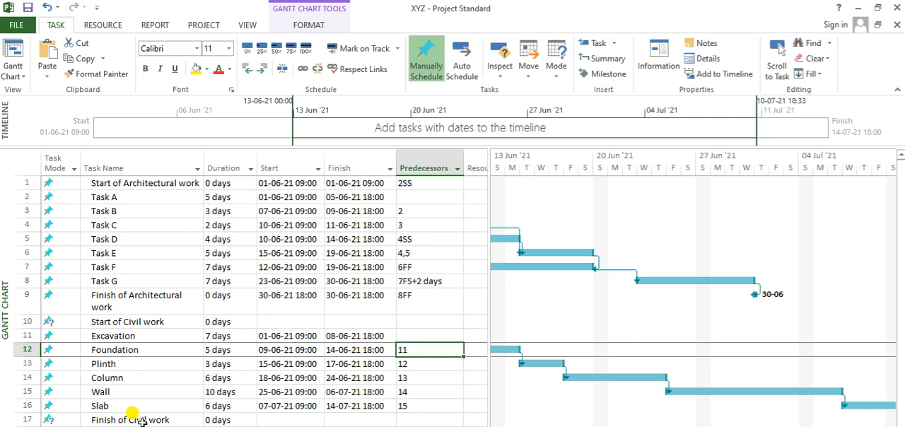
{"action": "key", "text": "Up"}
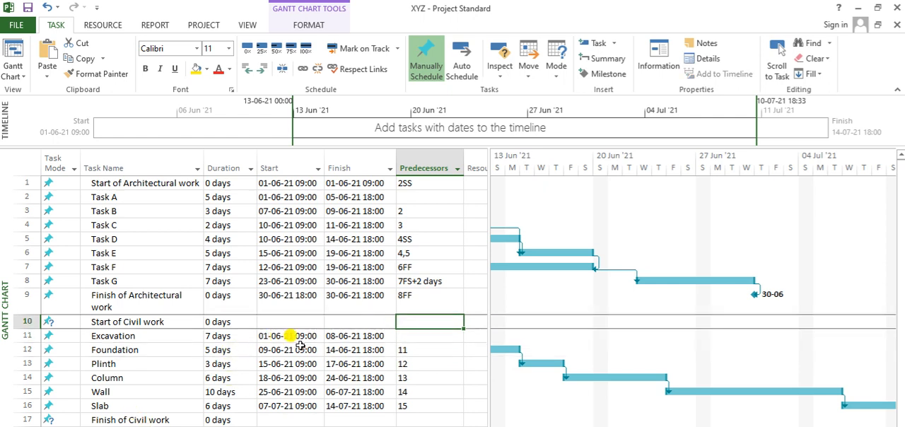
{"action": "type", "text": "11"}
{"action": "key", "text": "Return"}
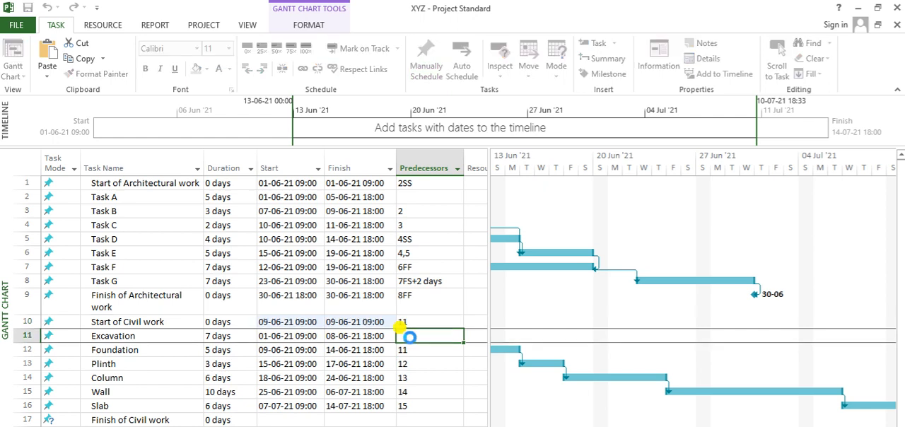
Change the Start of Civil work milestone's predecessor link to start-to-start, as 11SS.
{"action": "key", "text": "Down"}
{"action": "key", "text": "Down"}
{"action": "key", "text": "Down"}
{"action": "key", "text": "Down"}
{"action": "key", "text": "Down"}
{"action": "key", "text": "Down"}
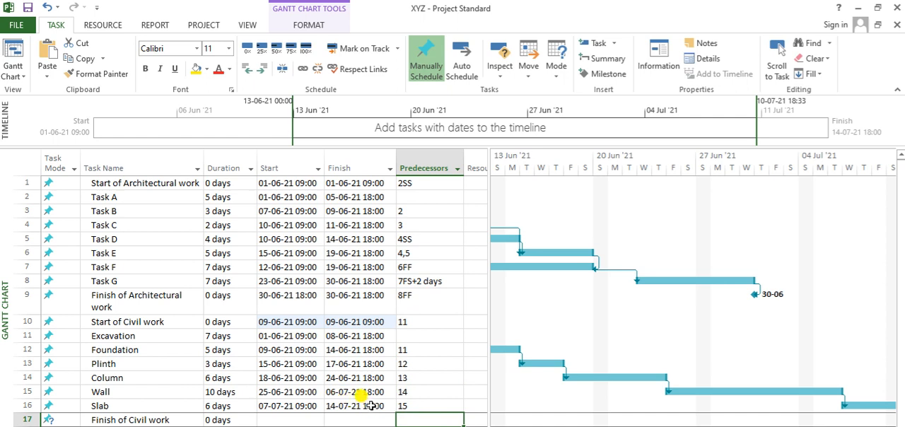
{"action": "left_click", "coordinate": [423, 318]}
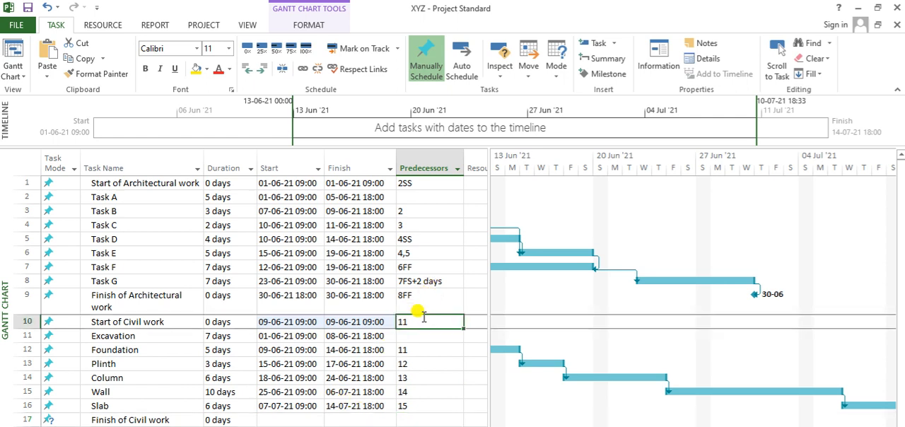
{"action": "type", "text": "SS"}
{"action": "key", "text": "Return"}
{"action": "key", "text": "Return"}
Link the Finish of Civil work milestone finish-to-finish with Slab by setting its predecessor to 16FF.
{"action": "key", "text": "Down"}
{"action": "key", "text": "Down"}
{"action": "key", "text": "Down"}
{"action": "key", "text": "Down"}
{"action": "key", "text": "Down"}
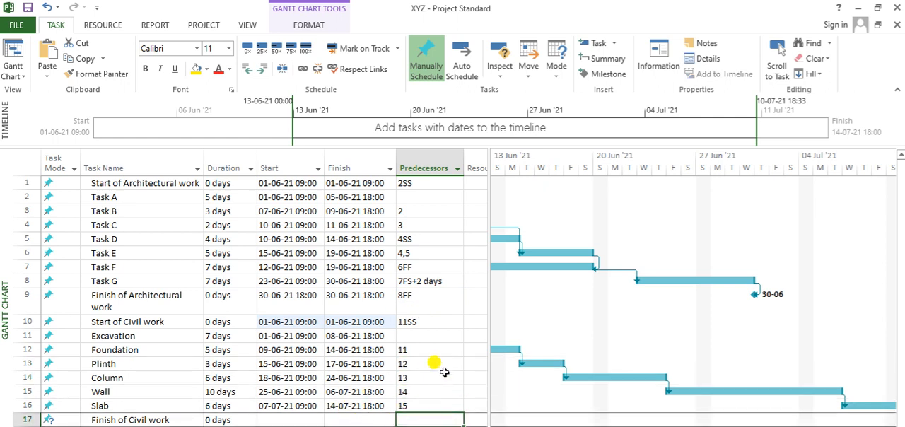
{"action": "type", "text": "16FF"}
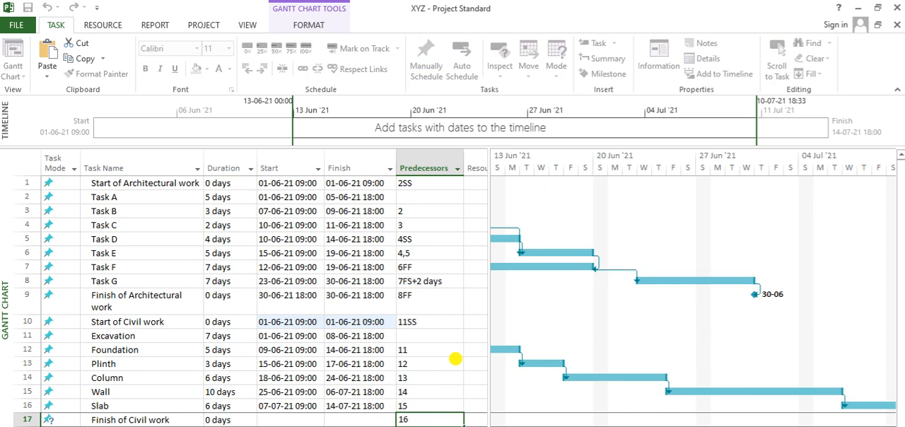
{"action": "key", "text": "Return"}
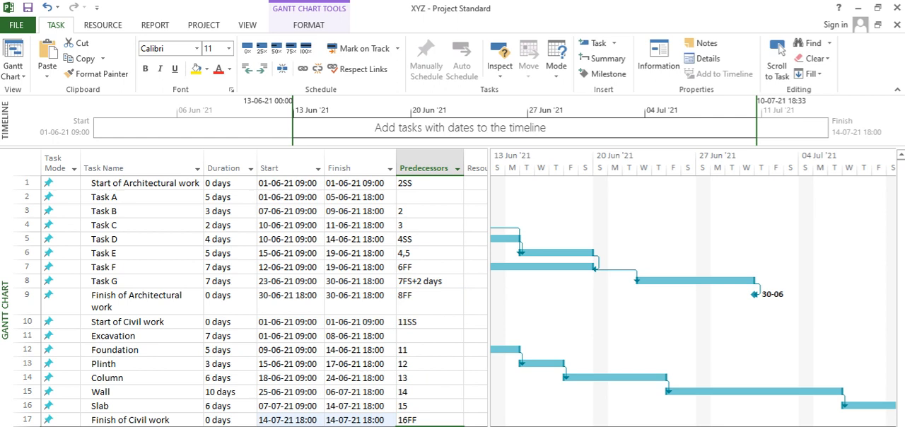
{"action": "left_click", "coordinate": [780, 53]}
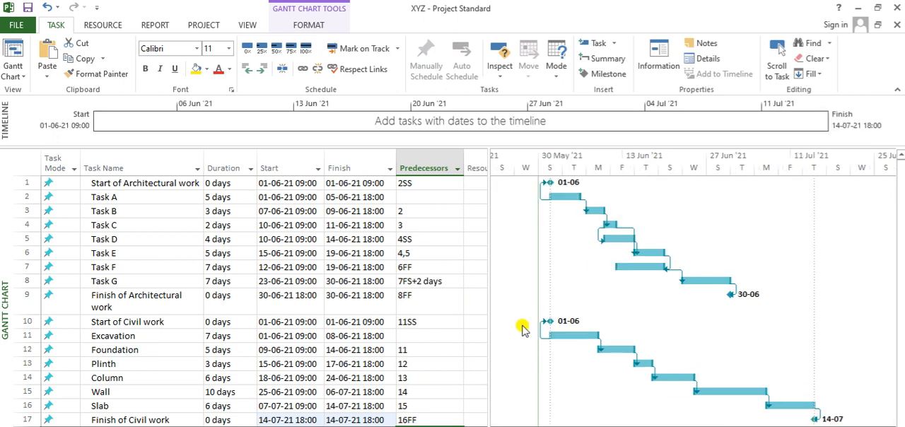